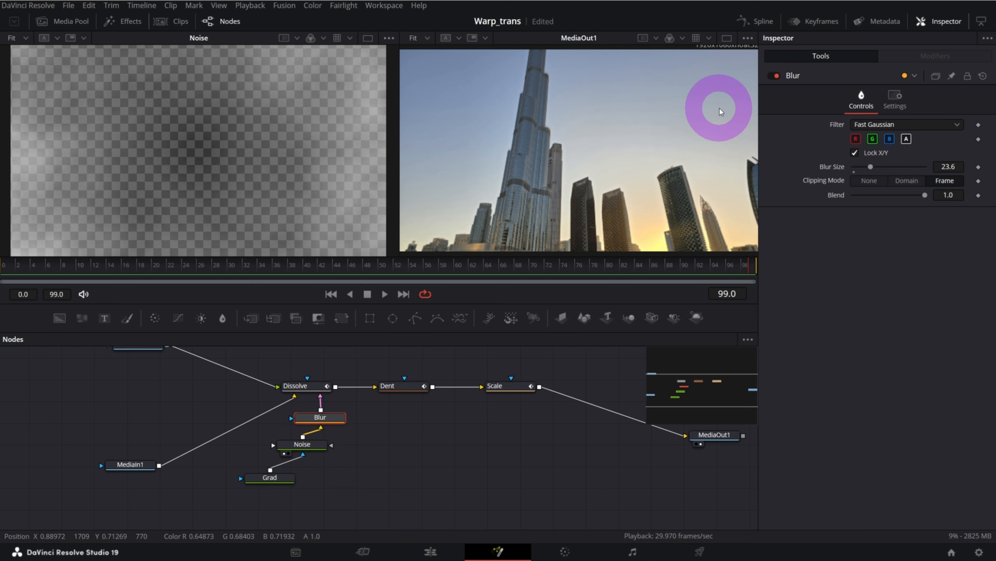
# Disable the Blur node, and enable the border on the Dissolve node's gradient wipe with Dissolve shown in the first viewer
pyautogui.click(774, 75)
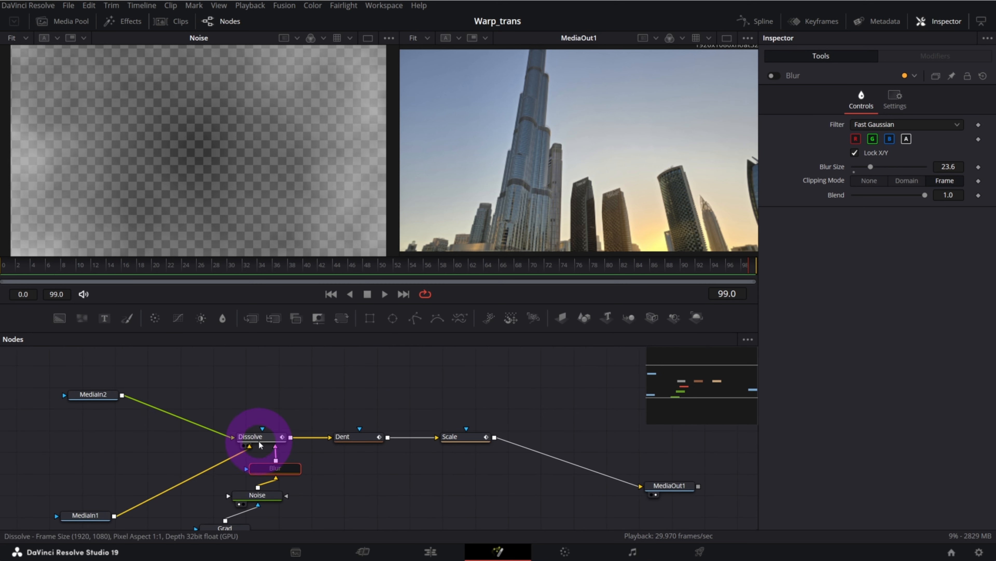
pyautogui.moveTo(259, 441); pyautogui.dragTo(263, 435)
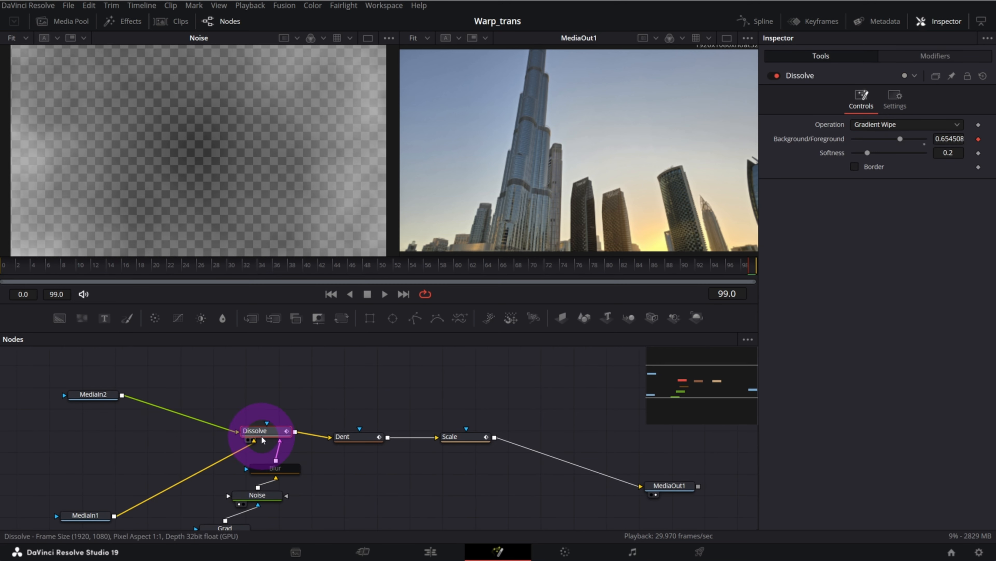
pyautogui.press('1')
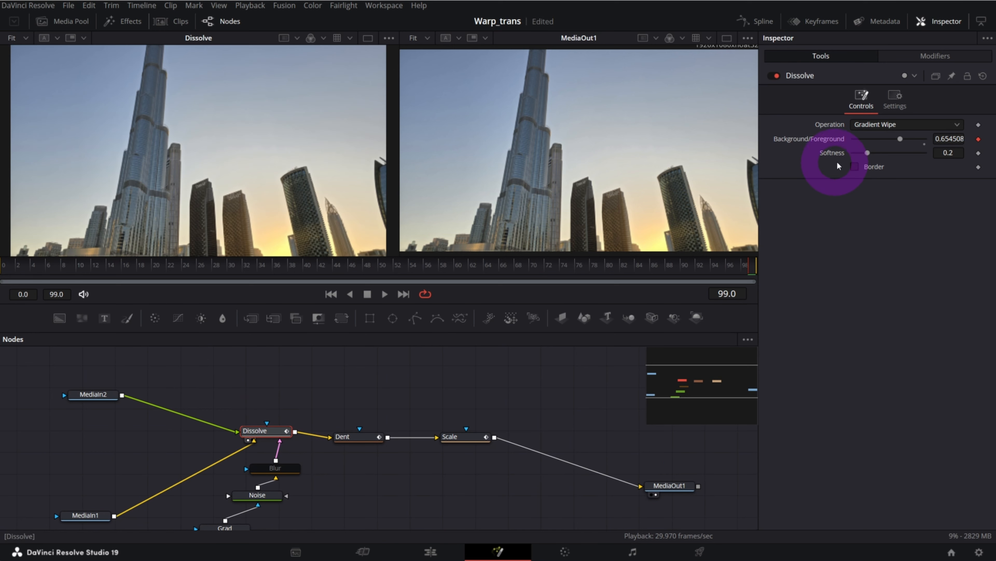
pyautogui.click(856, 167)
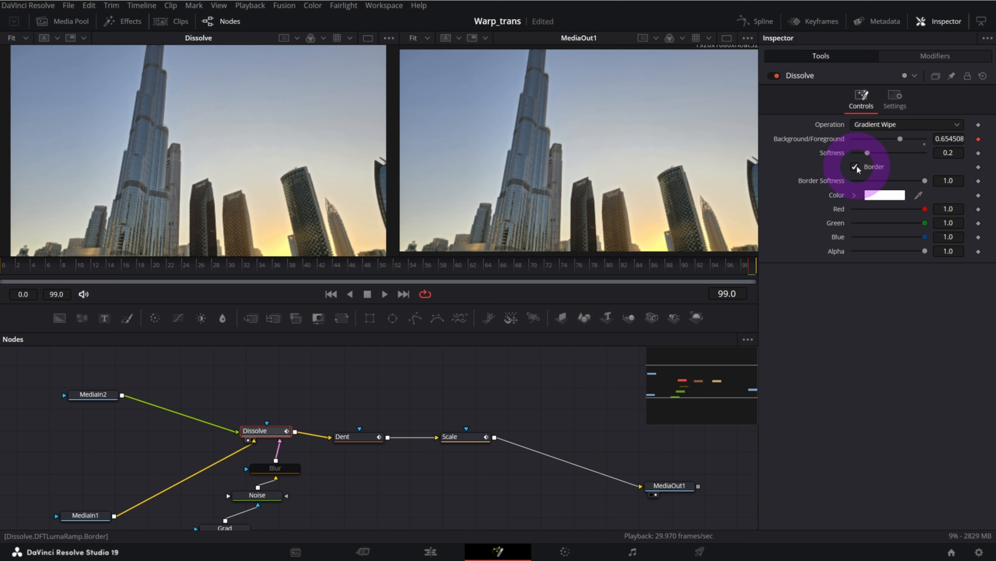
# Scrub through the transition to frame 51 and set the Dissolve node's softness to 0.079
pyautogui.moveTo(134, 263); pyautogui.dragTo(193, 268)
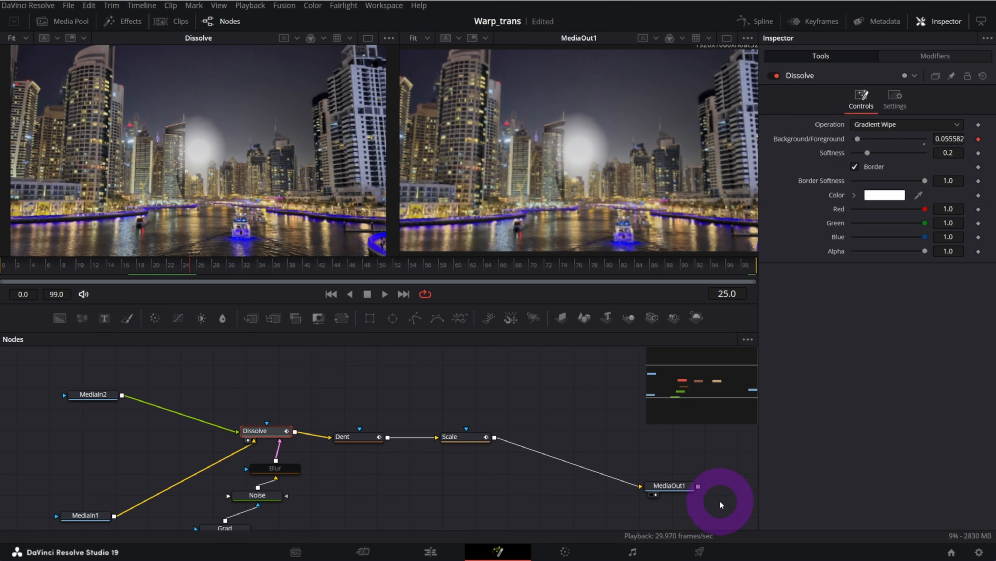
pyautogui.click(688, 489)
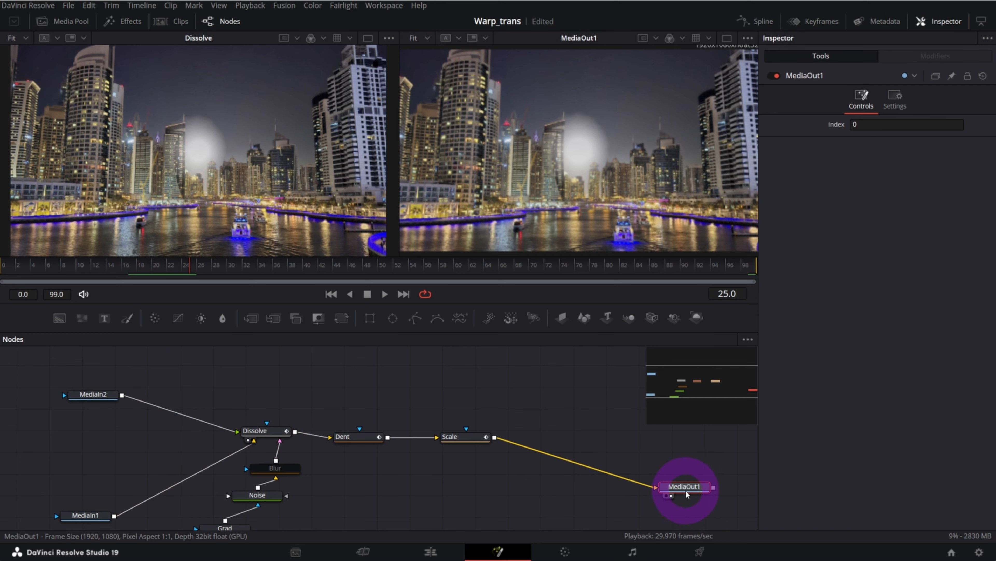
pyautogui.click(259, 431)
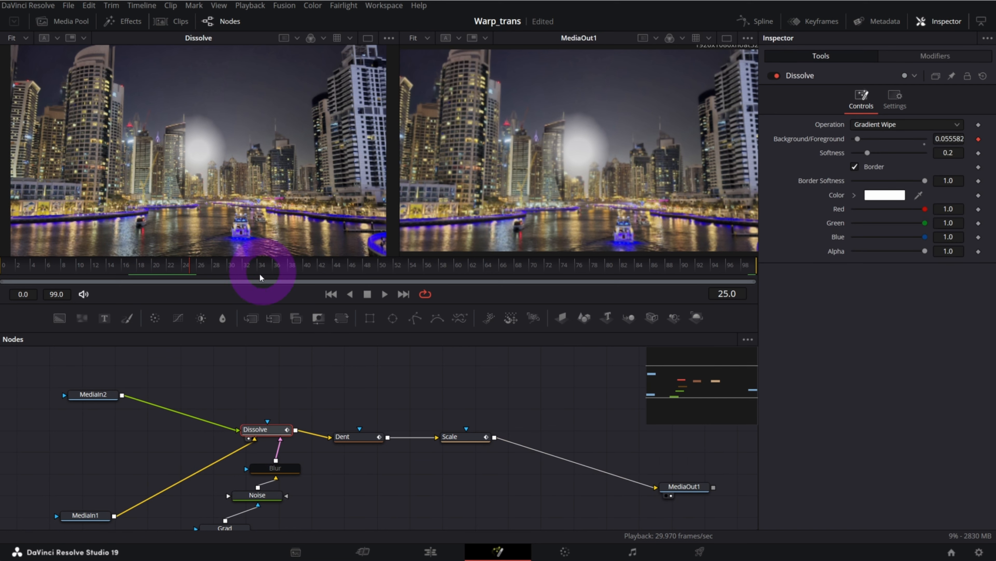
pyautogui.moveTo(191, 274); pyautogui.dragTo(389, 269)
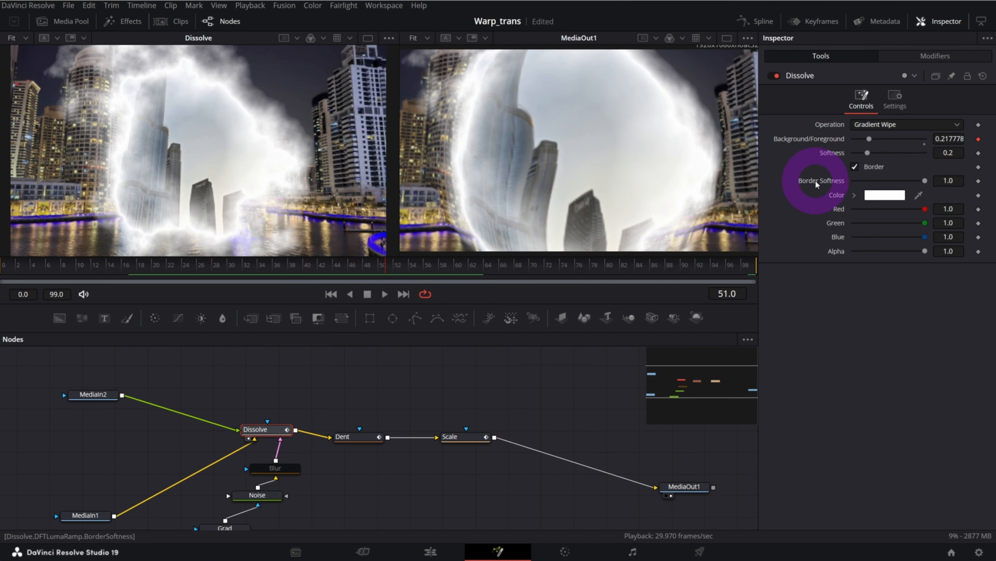
pyautogui.moveTo(867, 155); pyautogui.dragTo(859, 158)
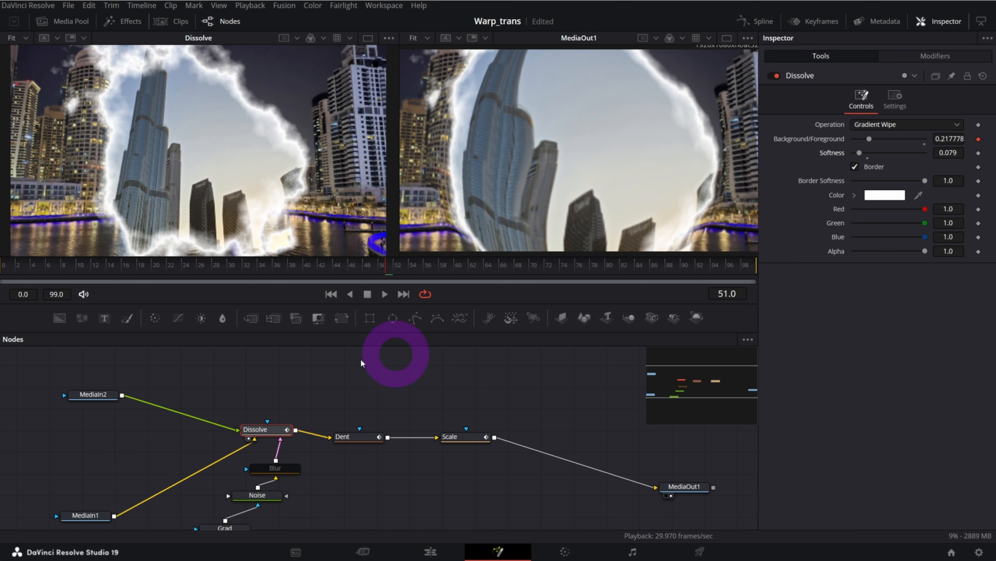
pyautogui.moveTo(265, 428); pyautogui.dragTo(271, 423)
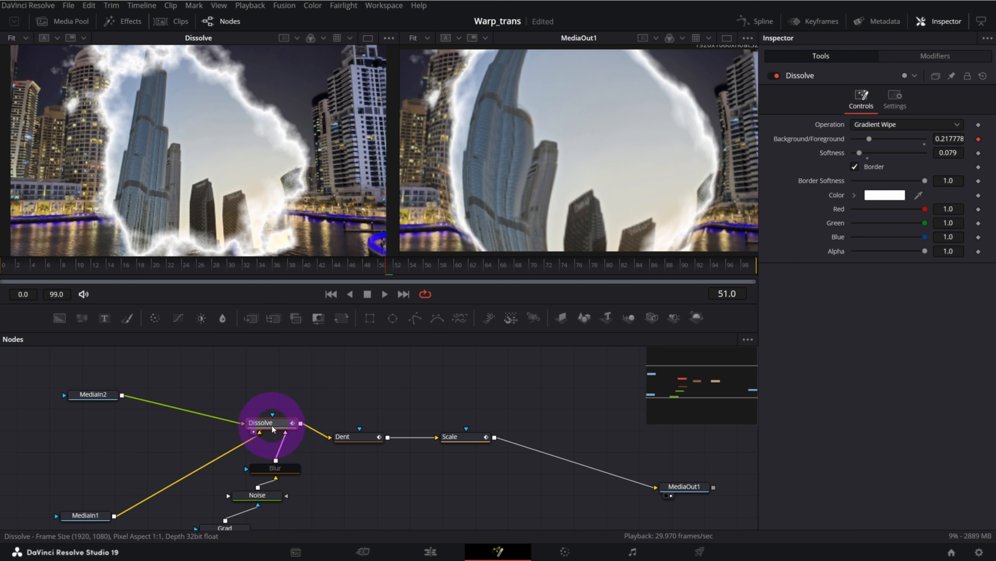
# Add an unconnected Chroma Keyer node and place it above the Dissolve node
pyautogui.click(361, 387)
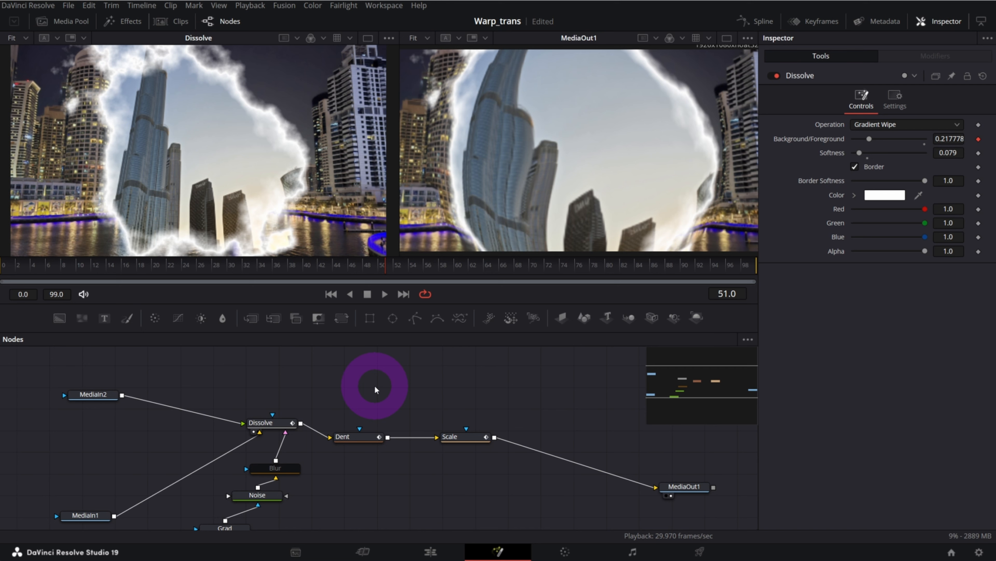
pyautogui.hotkey('shift', 'space')
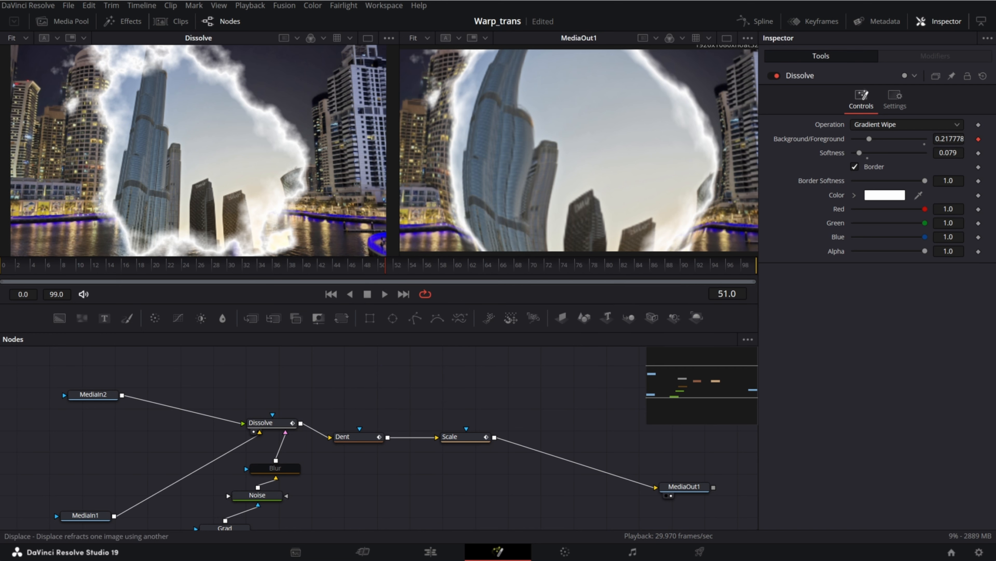
pyautogui.hotkey('shift', 'space')
pyautogui.moveTo(701, 93); pyautogui.dragTo(592, 101)
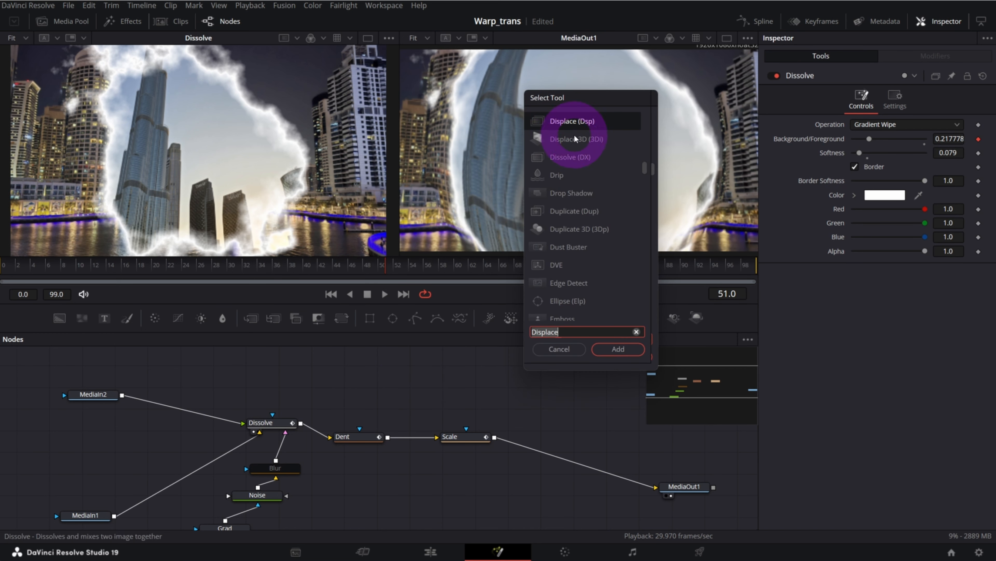
pyautogui.click(581, 331)
pyautogui.moveTo(581, 331); pyautogui.dragTo(510, 317)
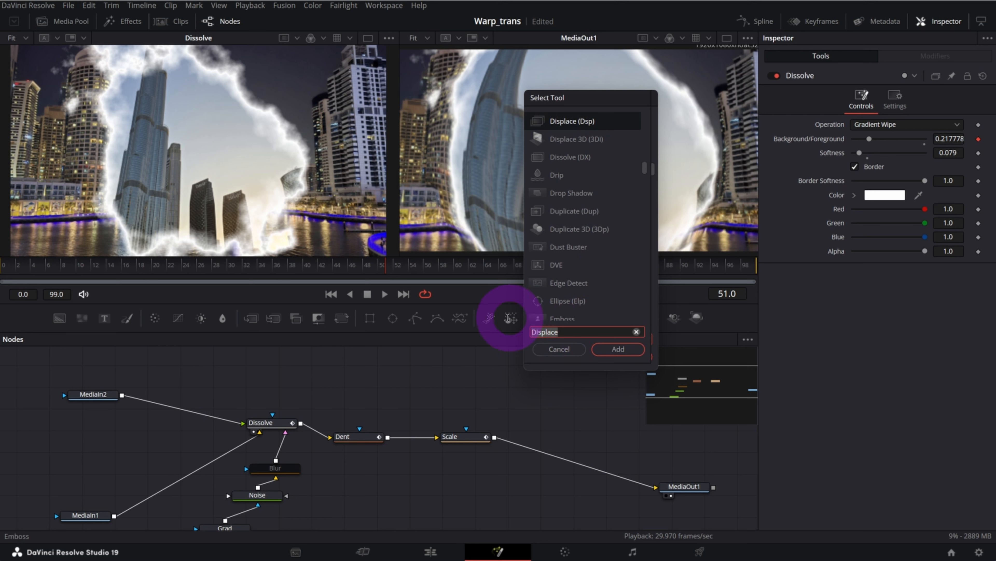
pyautogui.write('c')
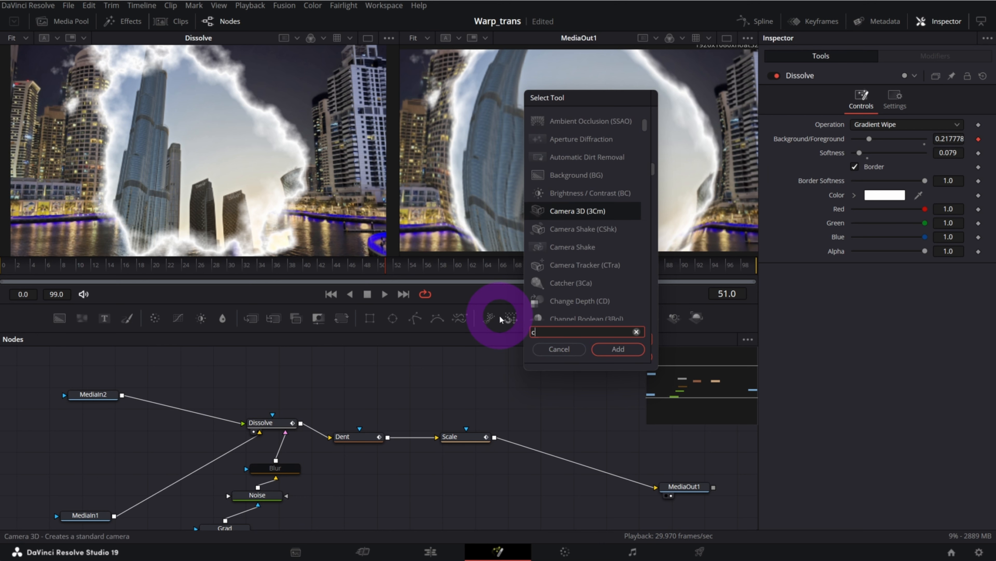
pyautogui.write('hrom')
pyautogui.click(584, 119)
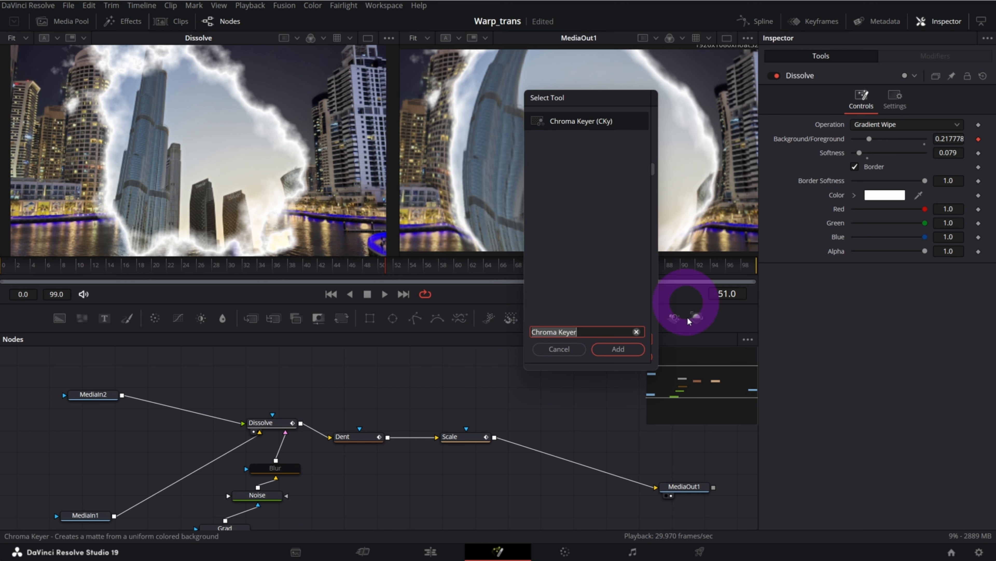
pyautogui.click(631, 352)
pyautogui.moveTo(382, 386); pyautogui.dragTo(326, 374)
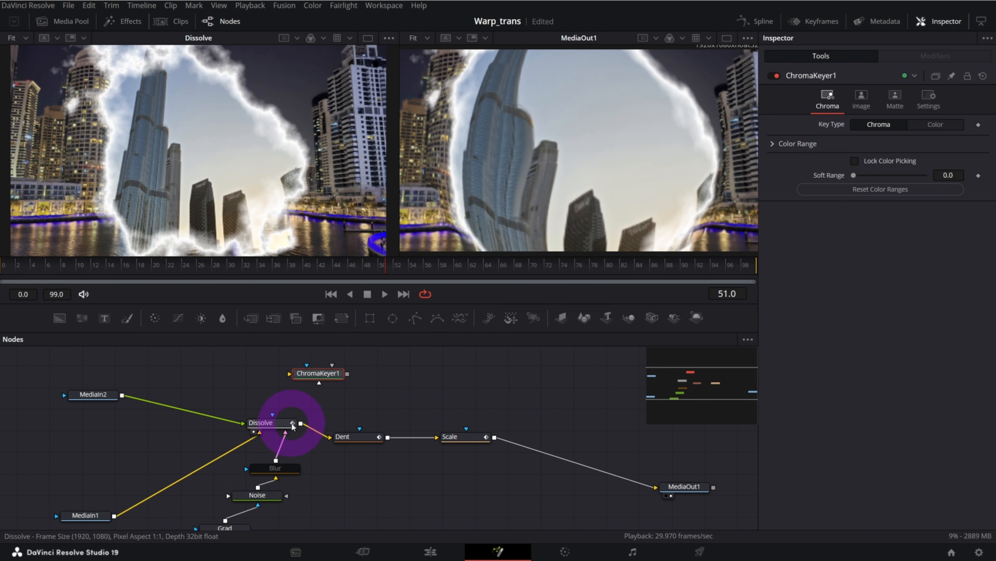
# Connect the Dissolve output to the Chroma Keyer's input and show the keyer in the first viewer
pyautogui.moveTo(294, 427); pyautogui.dragTo(291, 377)
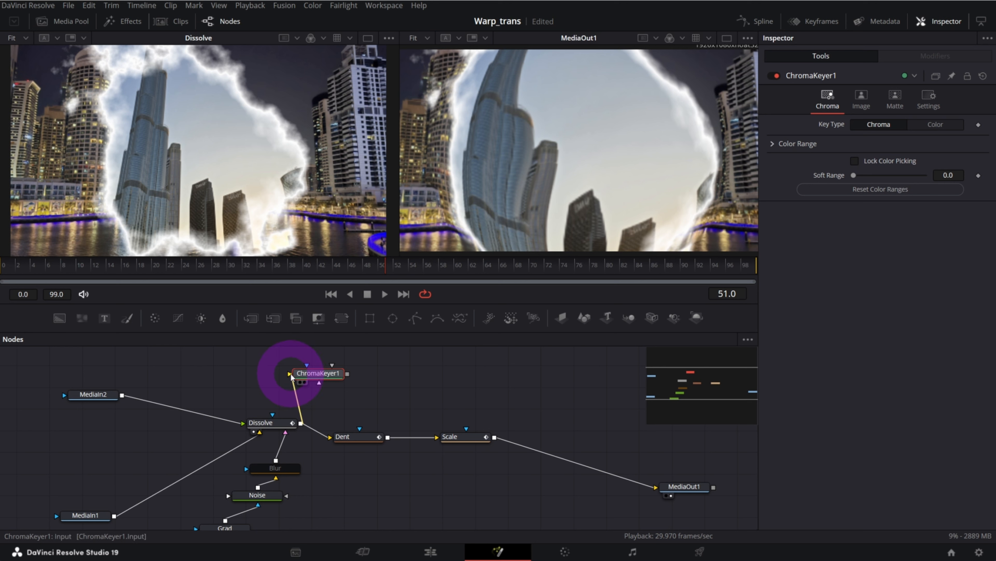
pyautogui.click(468, 426)
pyautogui.press('1')
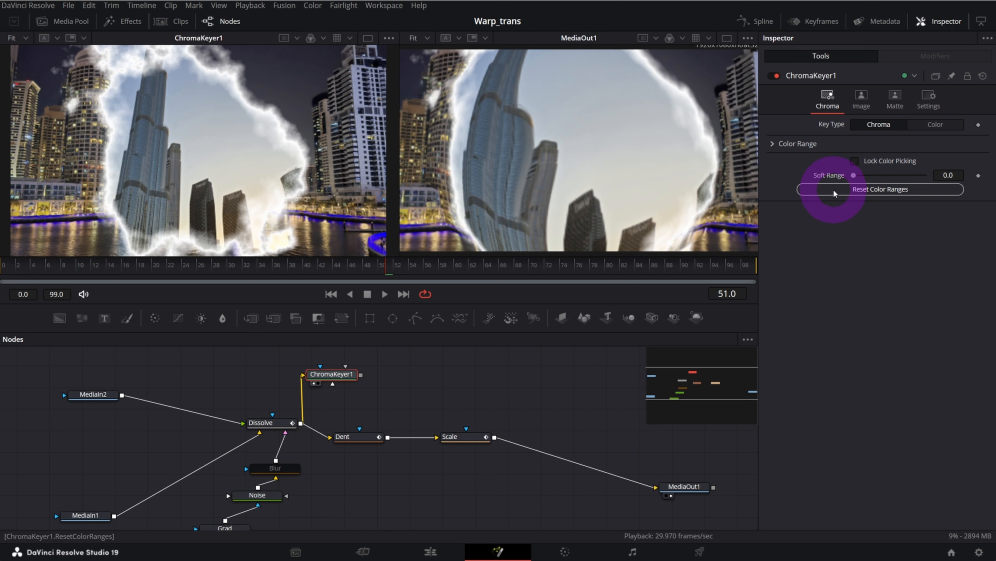
# Set the Chroma Keyer's luminance range to 0.861 low and 0.977 high
pyautogui.click(773, 145)
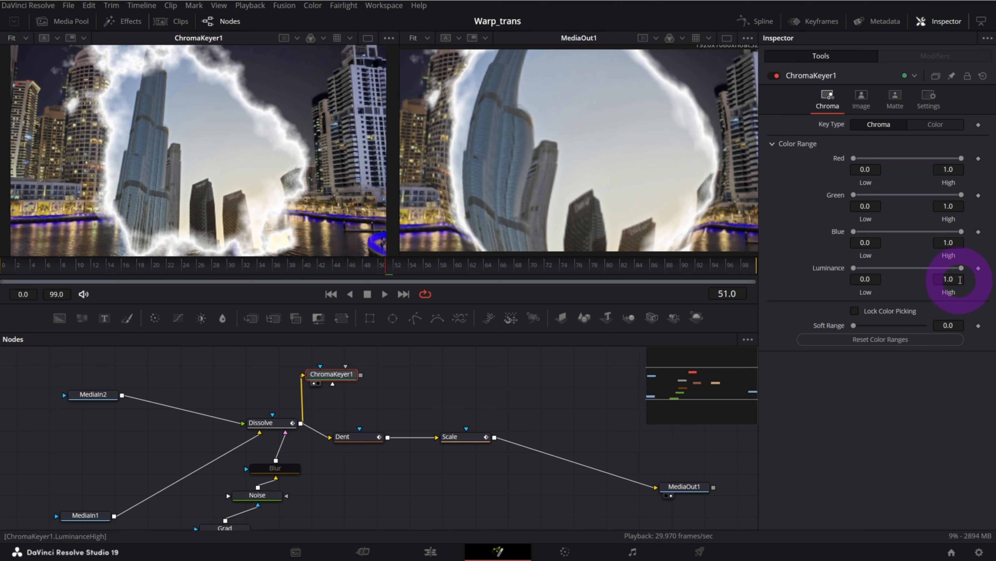
pyautogui.moveTo(854, 269); pyautogui.dragTo(942, 270)
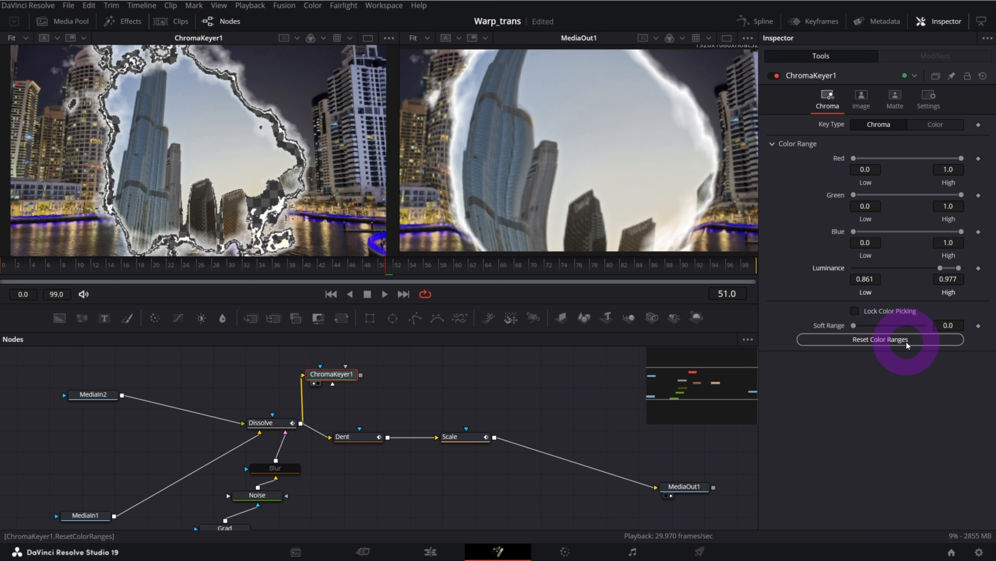
# Refine the Chroma Keyer's matte with a high threshold of 0.589, inversion enabled and a blur of 3.15
pyautogui.click(895, 98)
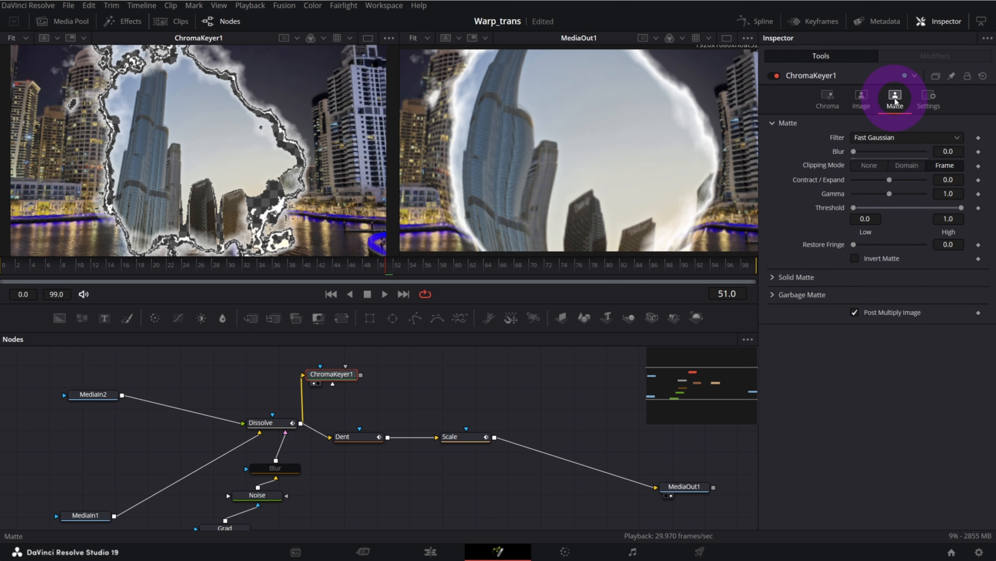
pyautogui.moveTo(961, 208); pyautogui.dragTo(958, 211)
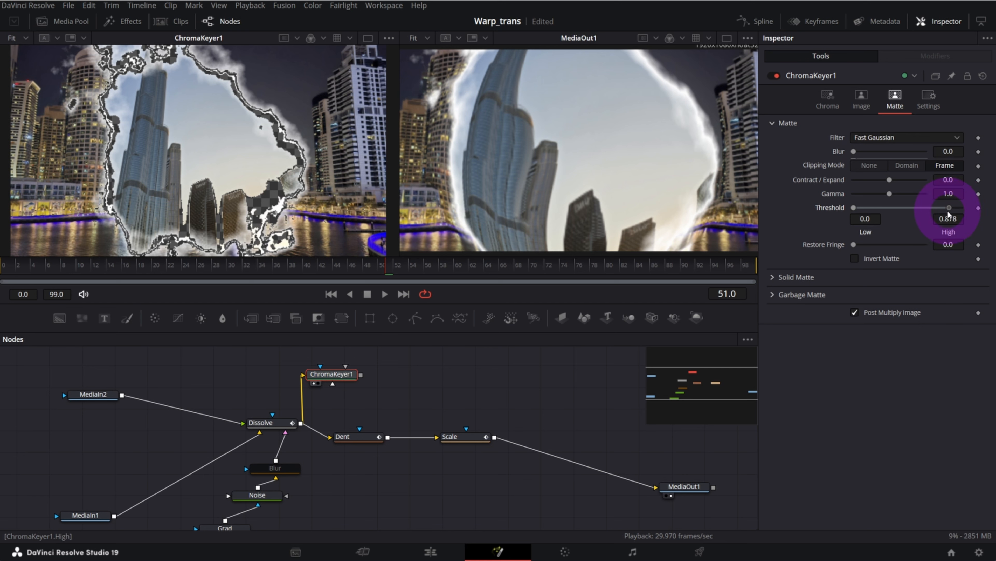
pyautogui.moveTo(926, 216); pyautogui.dragTo(916, 218)
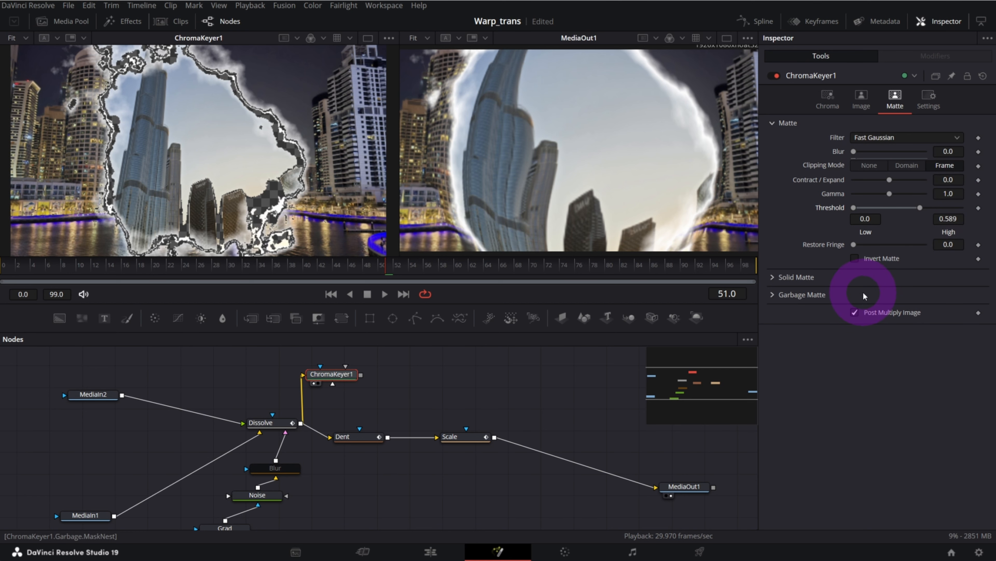
pyautogui.click(856, 259)
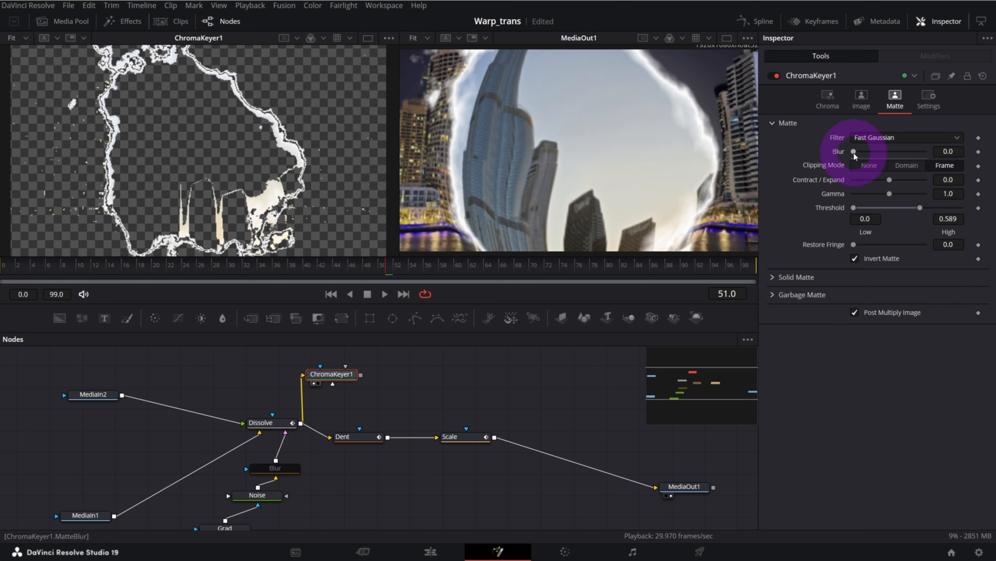
pyautogui.moveTo(854, 152); pyautogui.dragTo(878, 152)
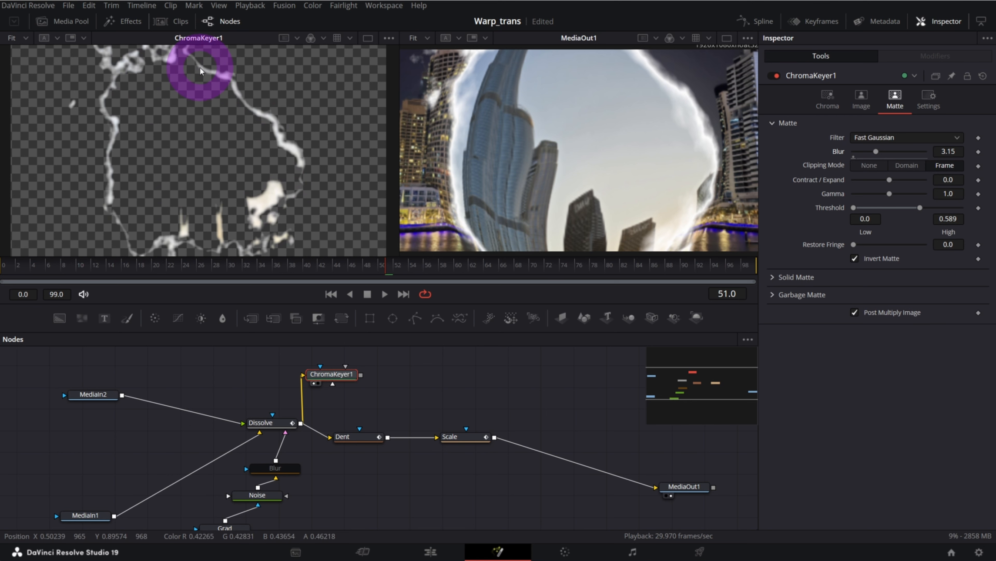
# Add a Soft Glow node after the Chroma Keyer and show it in the first viewer
pyautogui.moveTo(341, 381)
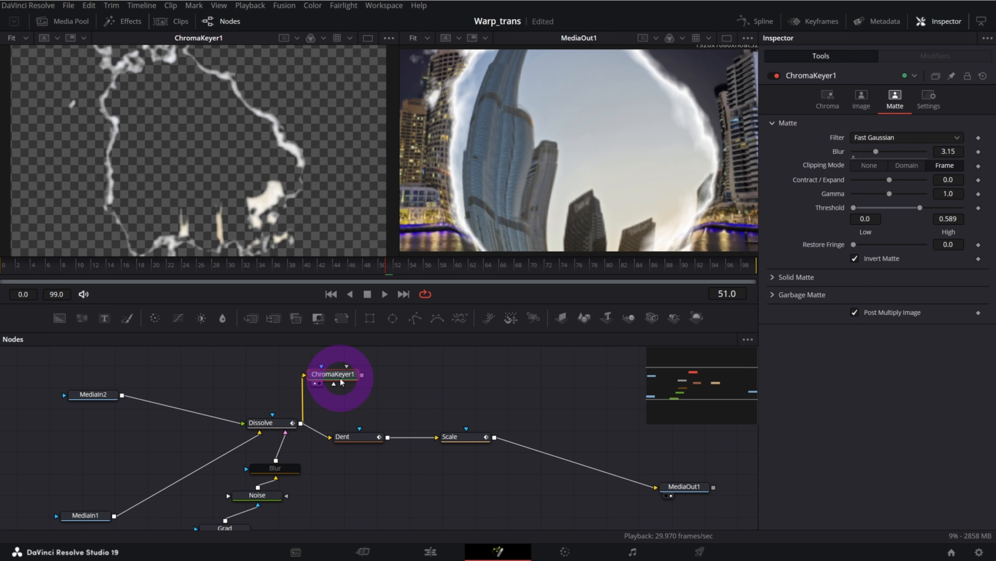
pyautogui.hotkey('shift', 'space')
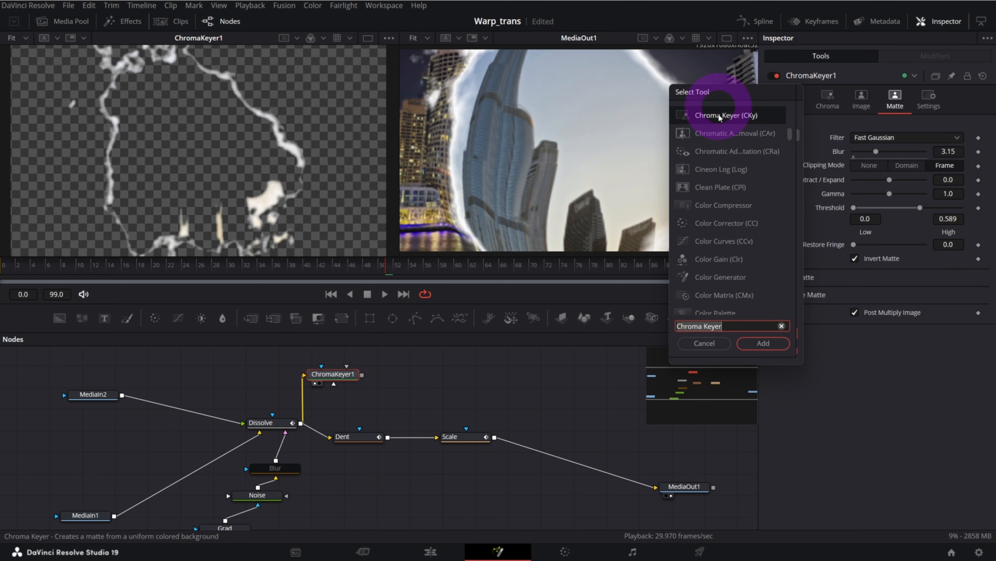
pyautogui.write('Soft Glow')
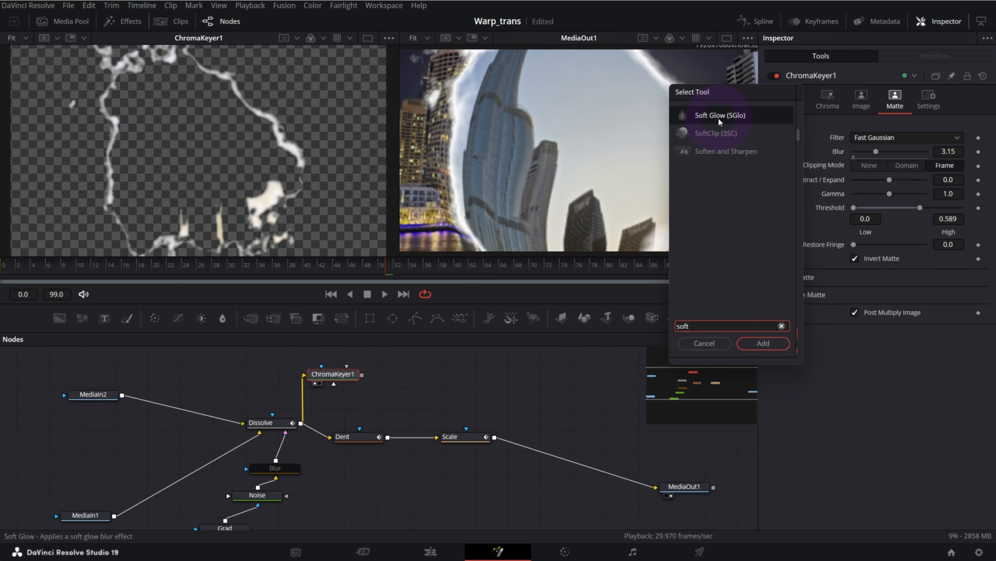
pyautogui.click(758, 344)
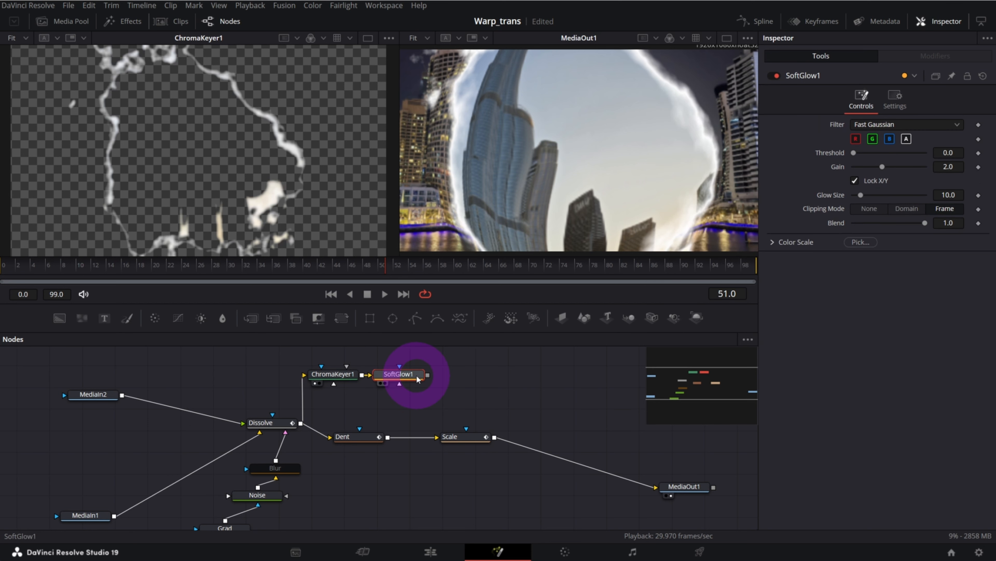
pyautogui.press('1')
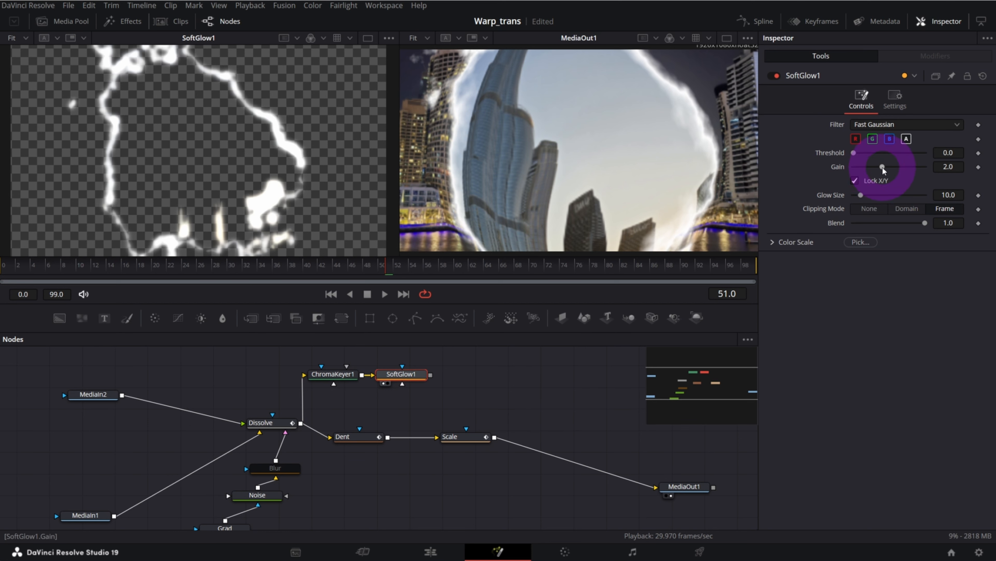
# Set the Soft Glow's gain to 1.22 and its glow size to 6.3
pyautogui.moveTo(880, 168); pyautogui.dragTo(872, 177)
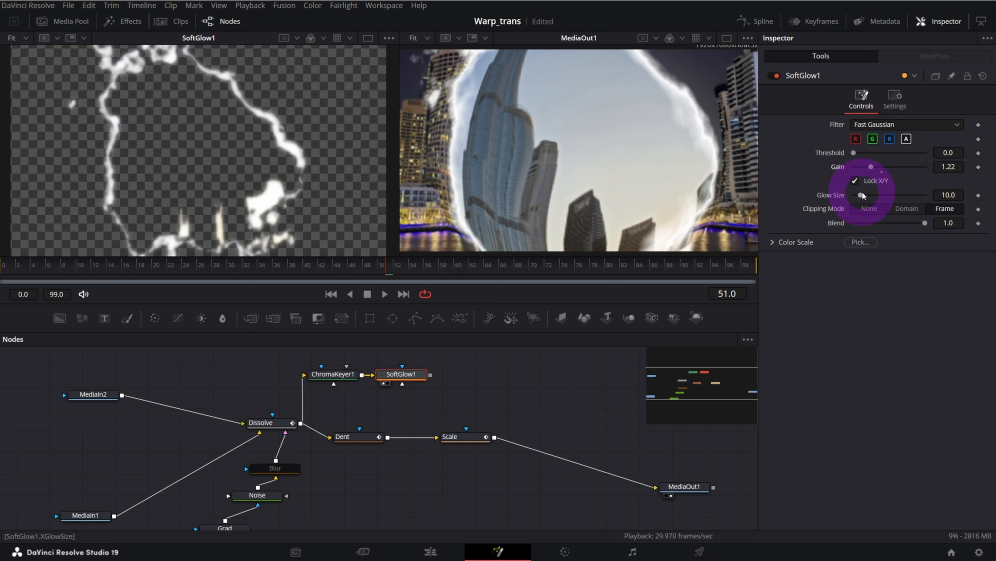
pyautogui.moveTo(859, 195); pyautogui.dragTo(857, 195)
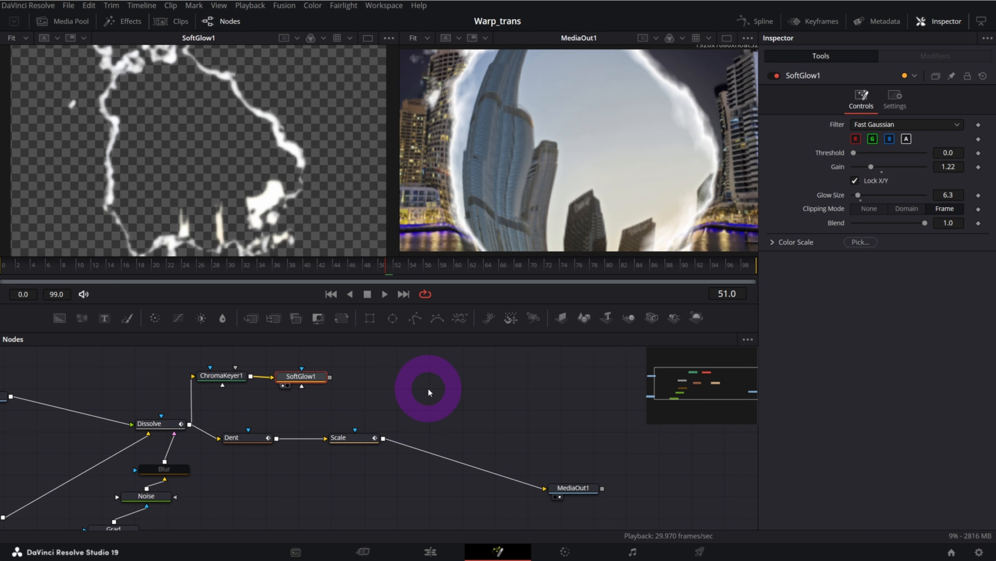
# Add an unconnected FastNoise node beside the Soft Glow node and show it in the first viewer
pyautogui.click(430, 393)
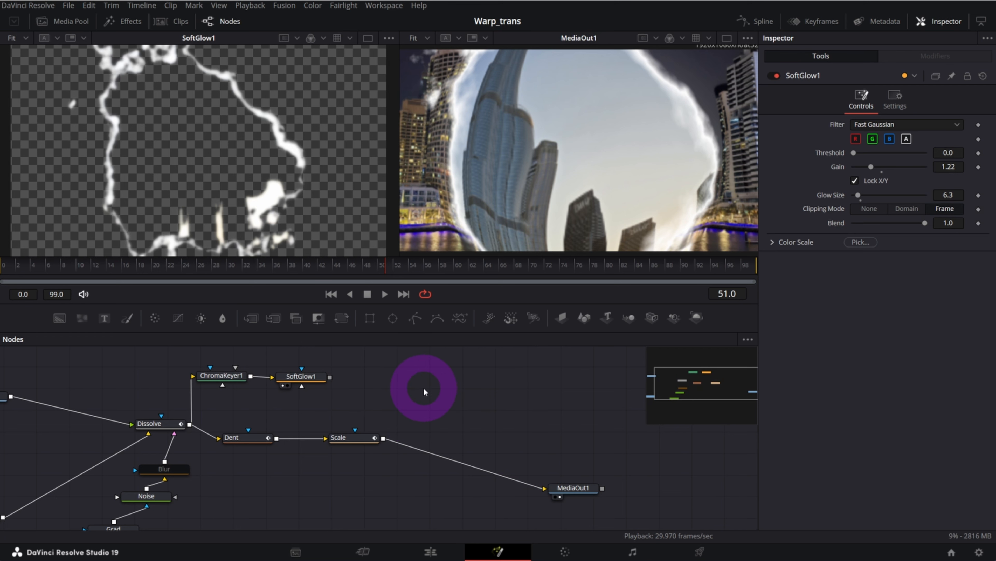
pyautogui.hotkey('shift', 'space')
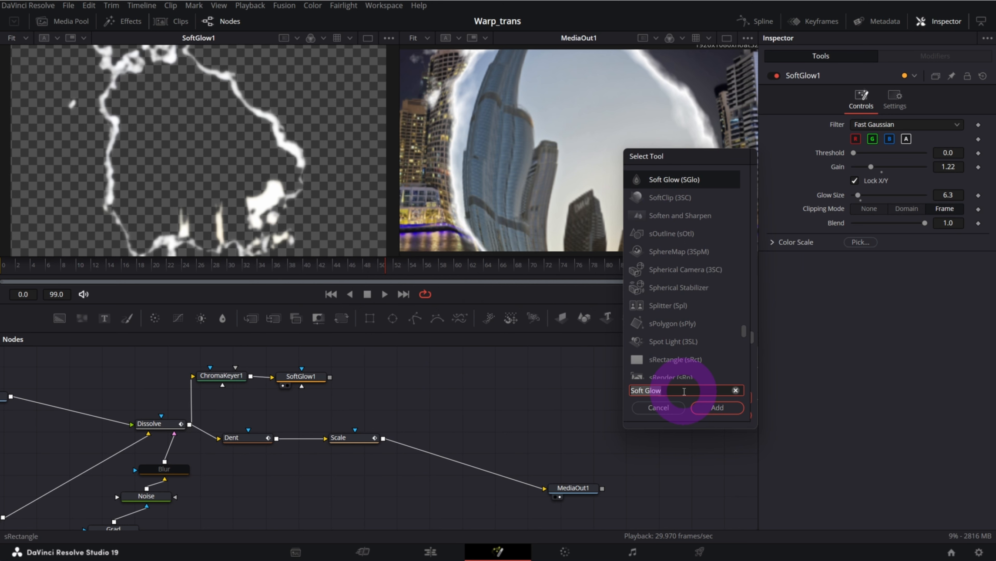
pyautogui.write('fas')
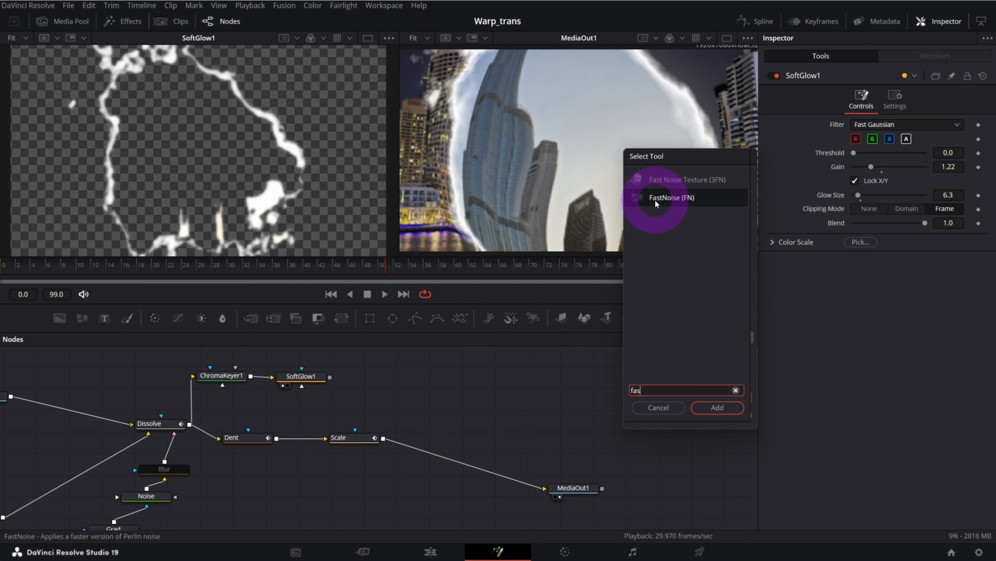
pyautogui.click(718, 407)
pyautogui.press('1')
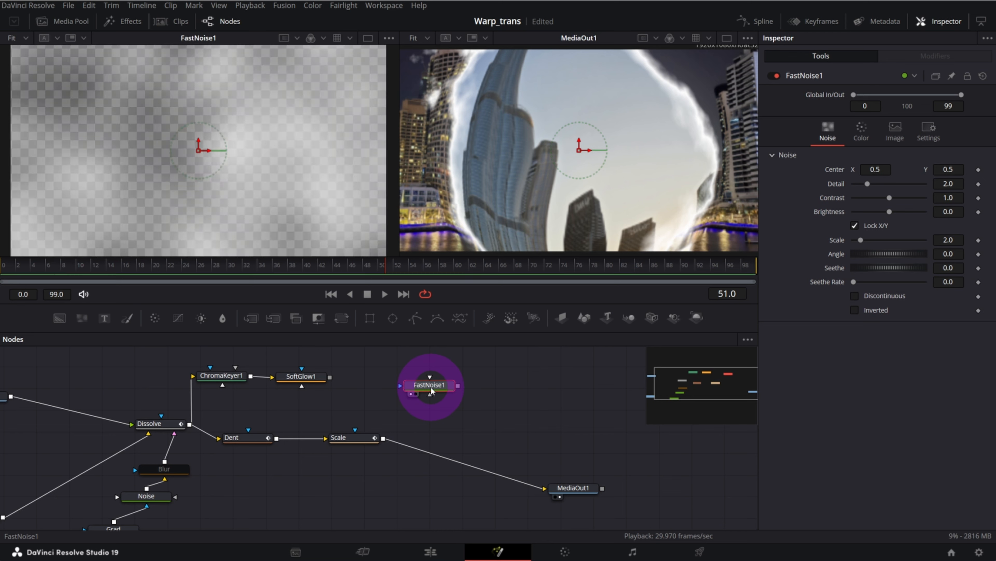
# Set the FastNoise's contrast to 5.0, scale to 18.11 and seethe rate to 0.803, and play back the moving noise
pyautogui.click(479, 430)
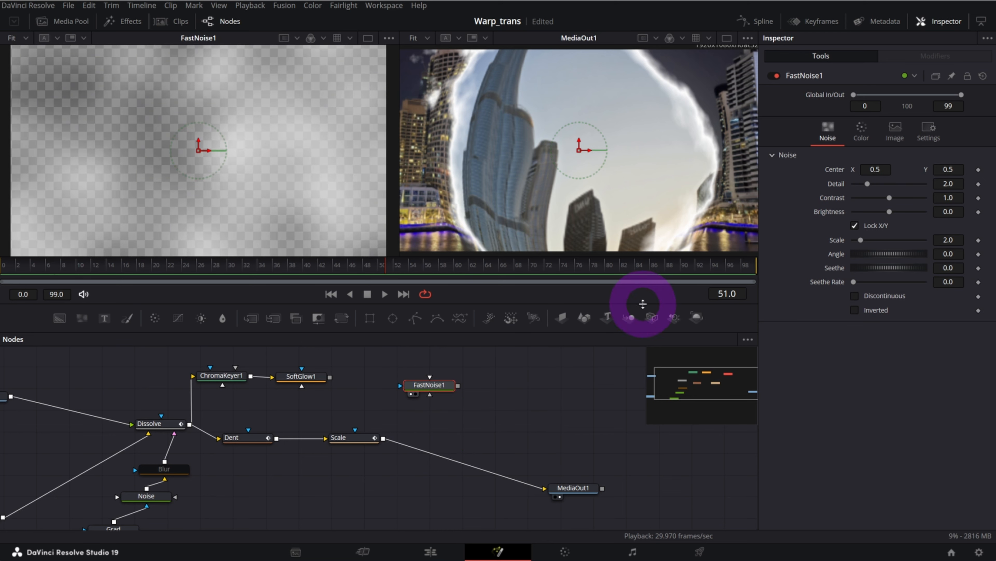
pyautogui.moveTo(889, 199); pyautogui.dragTo(942, 205)
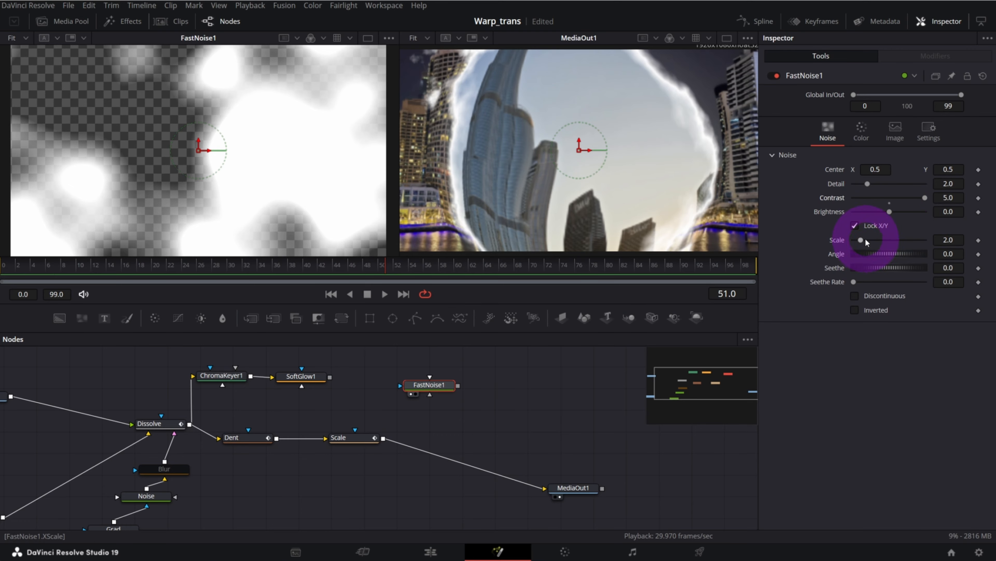
pyautogui.moveTo(863, 244); pyautogui.dragTo(921, 244)
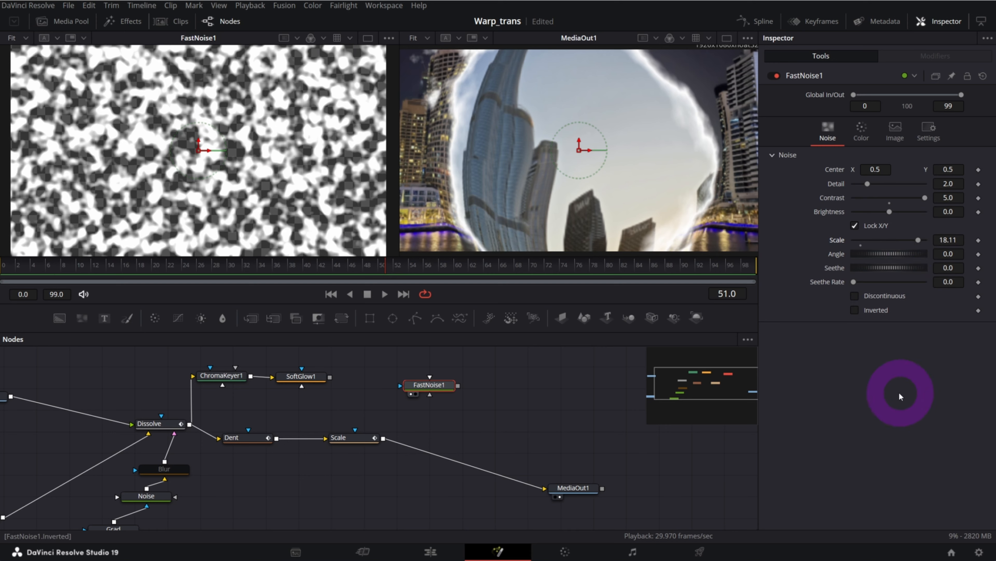
pyautogui.moveTo(861, 286); pyautogui.dragTo(917, 289)
pyautogui.click(308, 265)
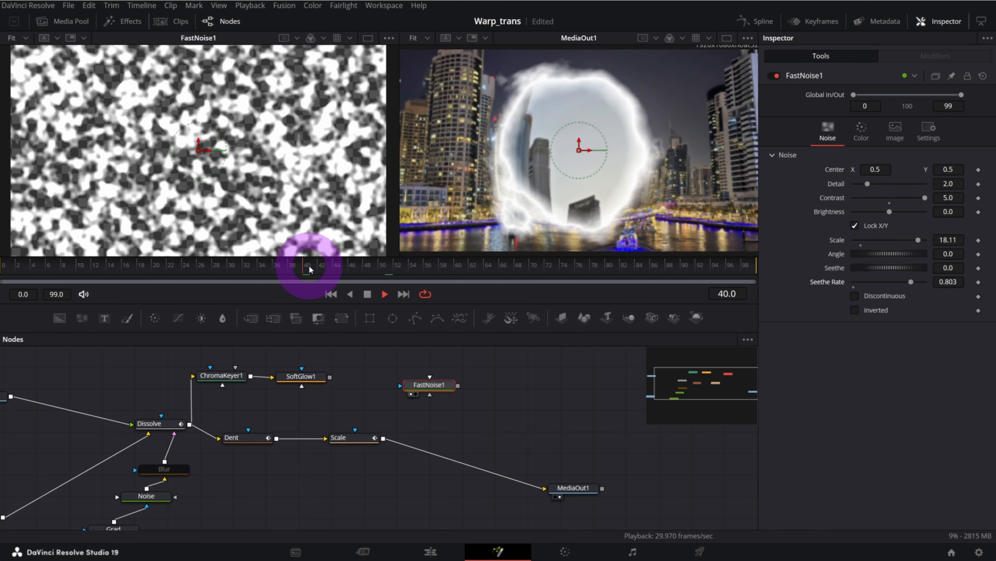
pyautogui.press('space')
# Move the FastNoise node higher, add a Displace node below it and feed the Soft Glow output into its main input
pyautogui.moveTo(720, 384); pyautogui.dragTo(721, 376)
pyautogui.moveTo(424, 426); pyautogui.dragTo(429, 367)
pyautogui.click(430, 408)
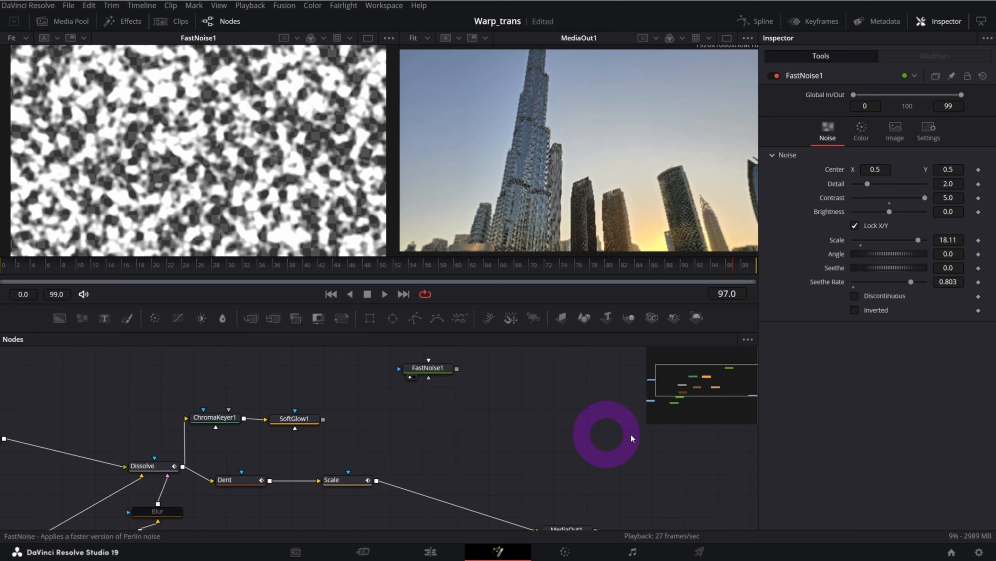
pyautogui.hotkey('shift', 'space')
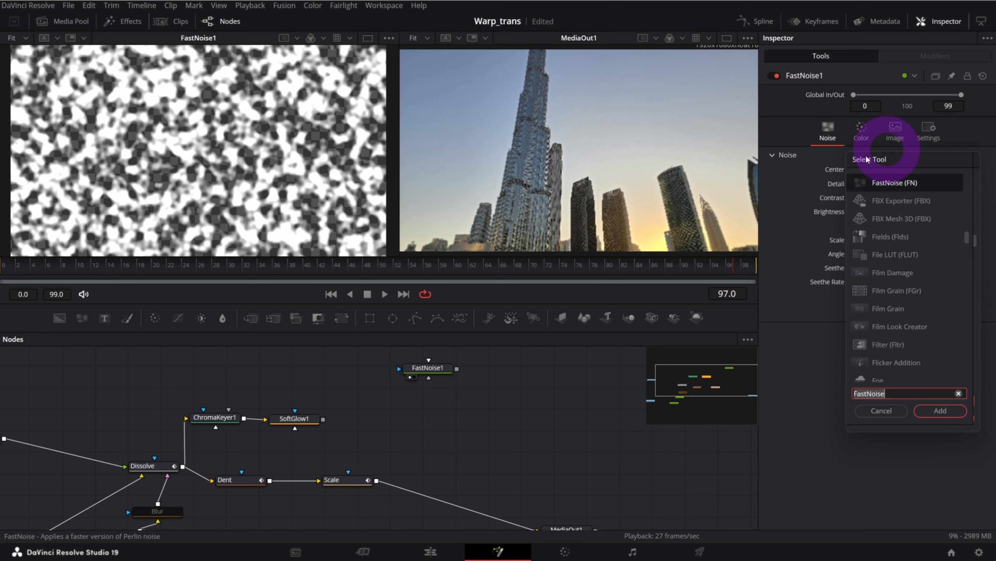
pyautogui.write('disp')
pyautogui.click(632, 278)
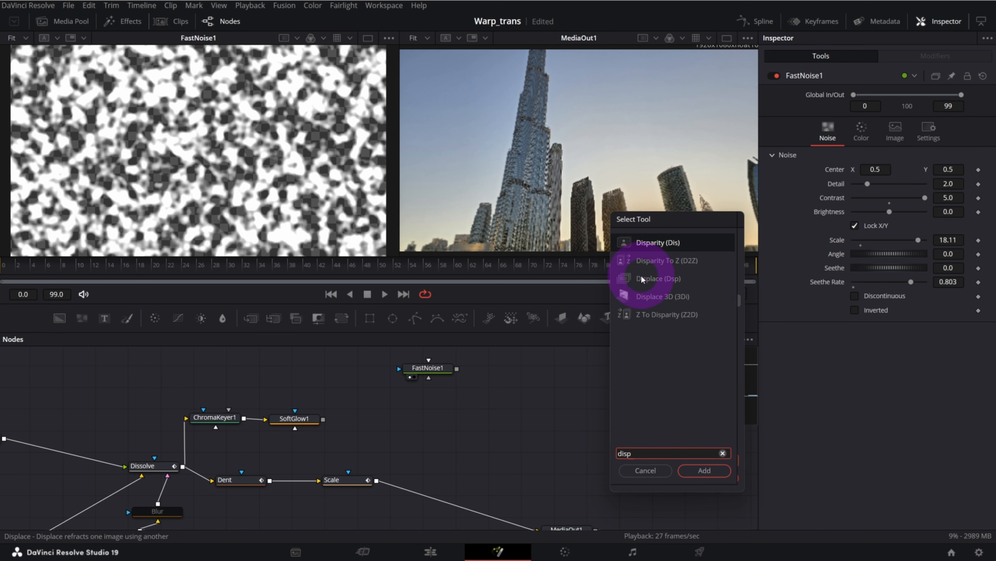
pyautogui.click(704, 470)
pyautogui.moveTo(459, 423); pyautogui.dragTo(416, 413)
pyautogui.moveTo(323, 421); pyautogui.dragTo(383, 415)
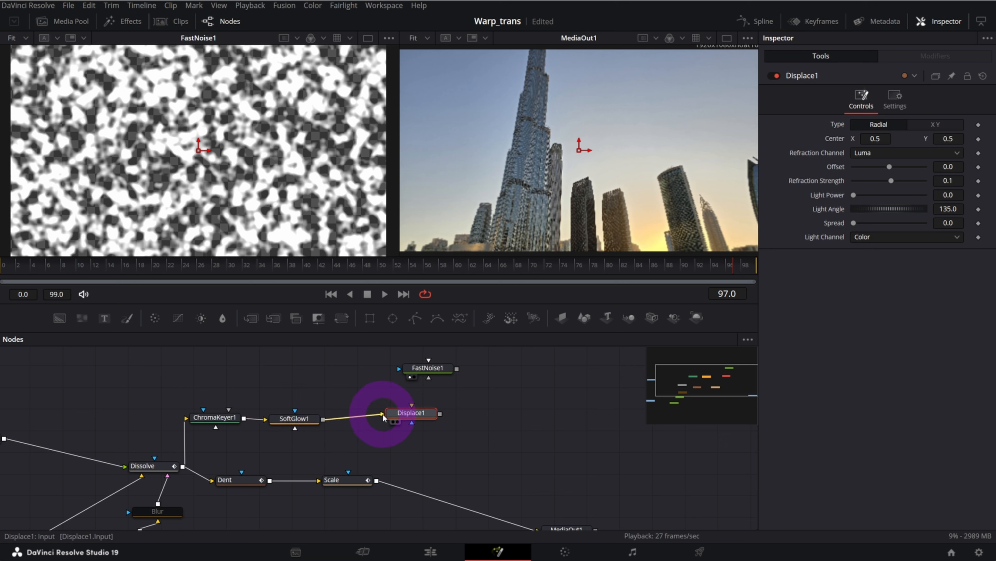
# Connect the FastNoise to the Displace node as its displacement source and show the Displace in the first viewer at frame 48
pyautogui.moveTo(429, 376); pyautogui.dragTo(417, 377)
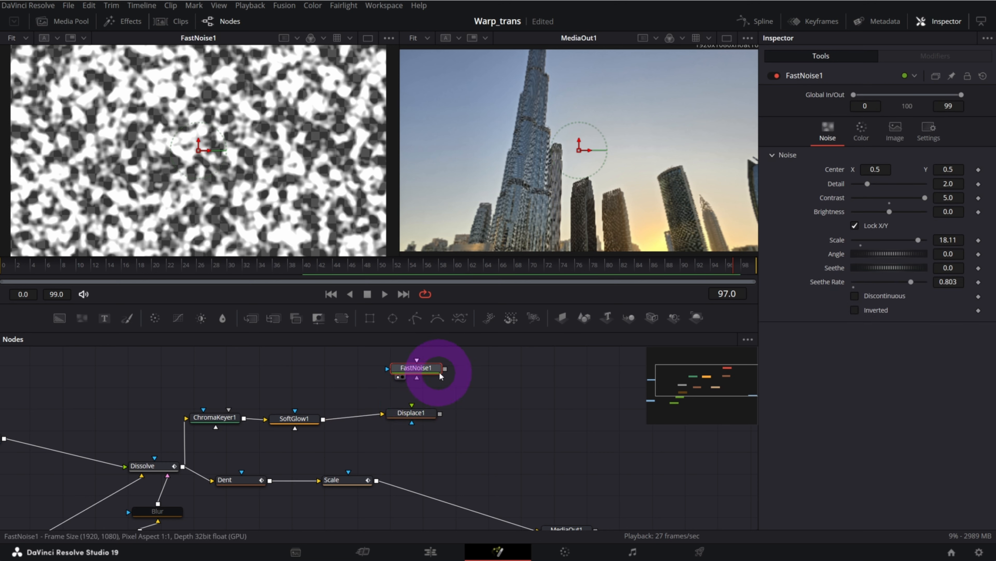
pyautogui.moveTo(446, 376); pyautogui.dragTo(422, 425)
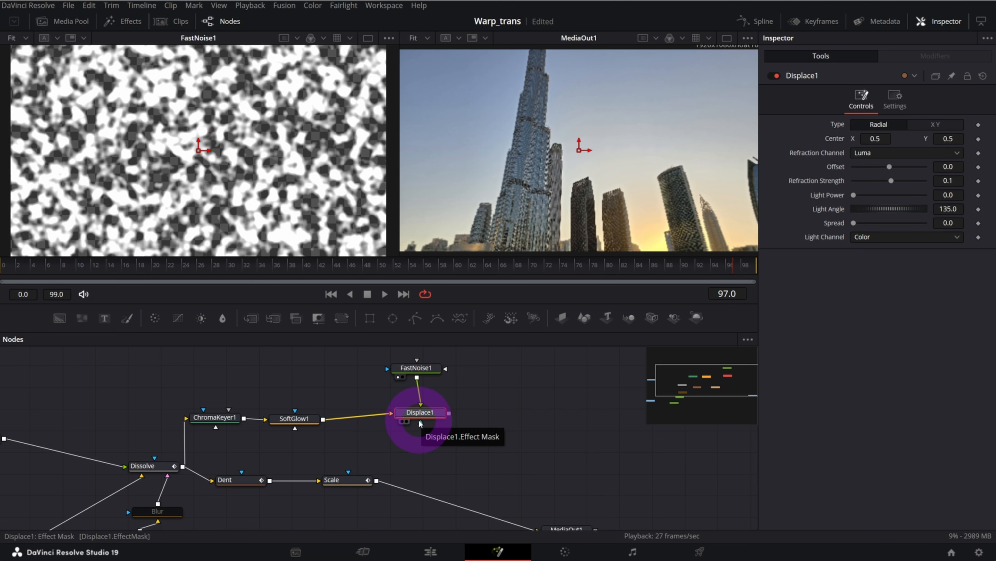
pyautogui.press('1')
pyautogui.moveTo(323, 264); pyautogui.dragTo(365, 267)
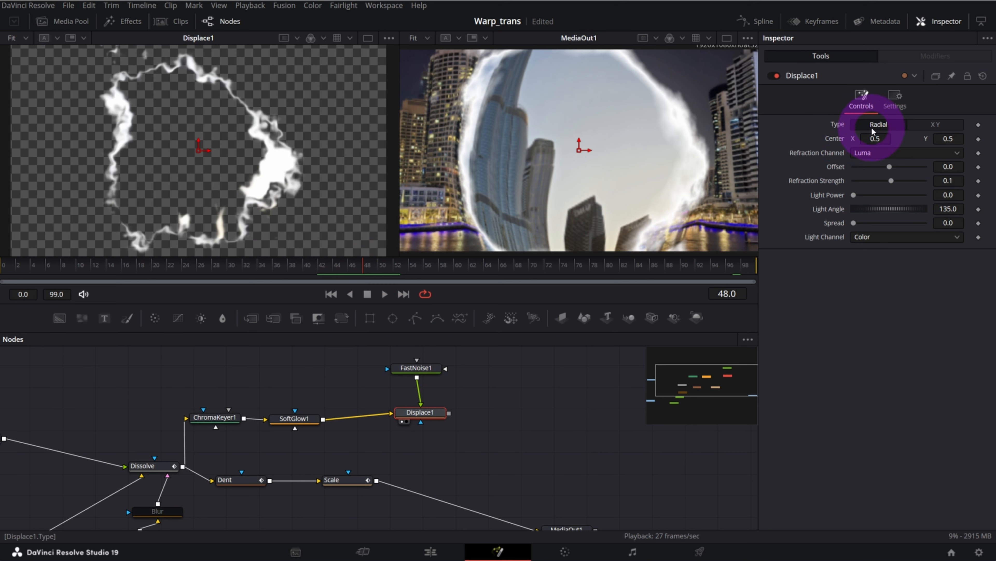
# Switch the Displace type to XY with X refraction 0.025 and Y refraction 0.024, and play back the displaced edge
pyautogui.click(938, 124)
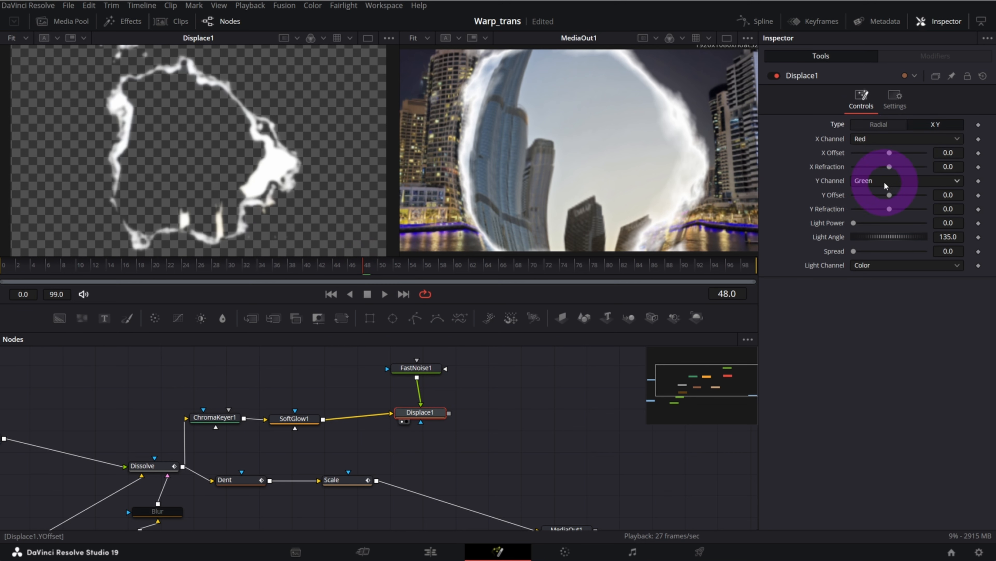
pyautogui.moveTo(889, 167); pyautogui.dragTo(899, 167)
pyautogui.moveTo(887, 211); pyautogui.dragTo(892, 211)
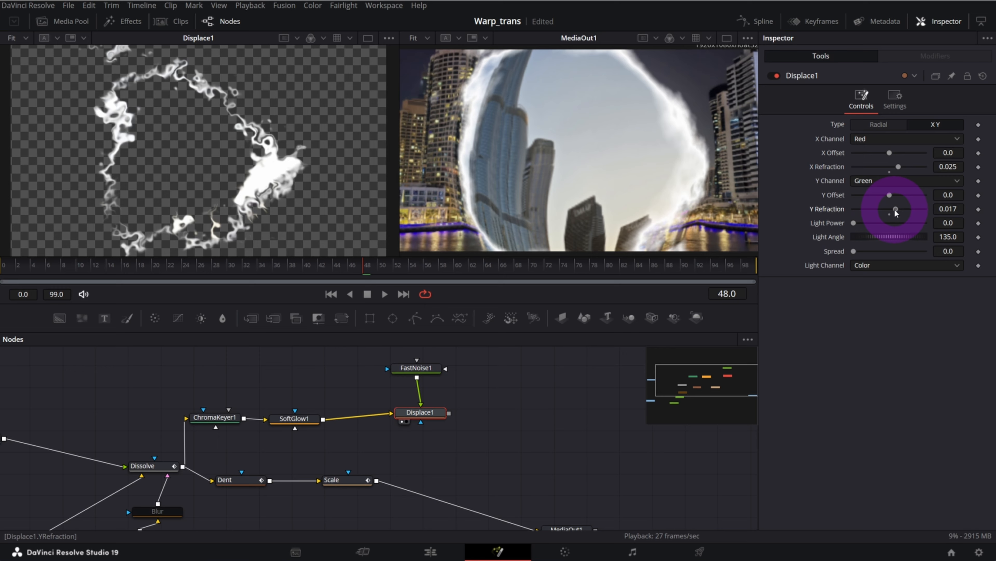
pyautogui.moveTo(895, 211); pyautogui.dragTo(899, 211)
pyautogui.click(191, 266)
pyautogui.press('space')
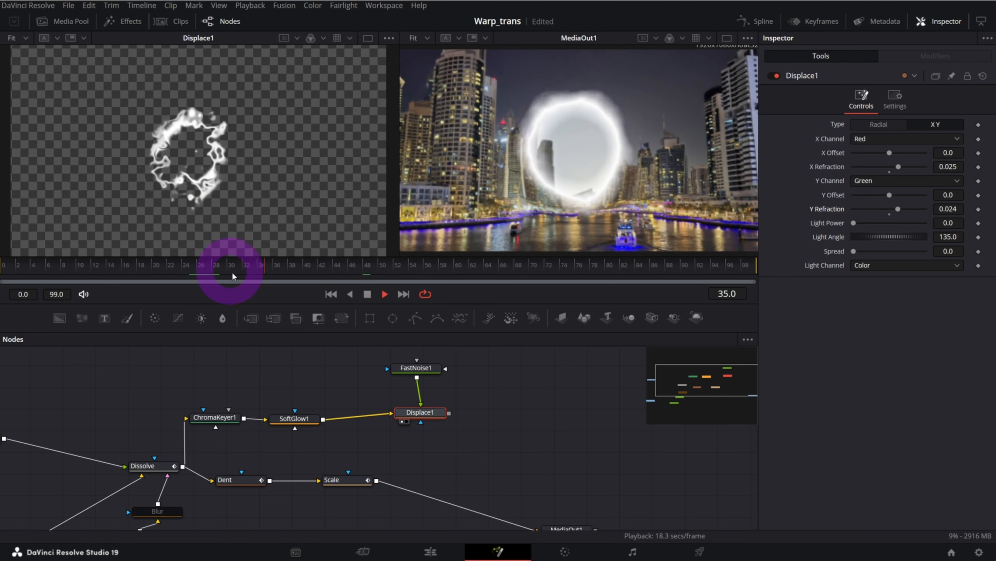
pyautogui.click(268, 267)
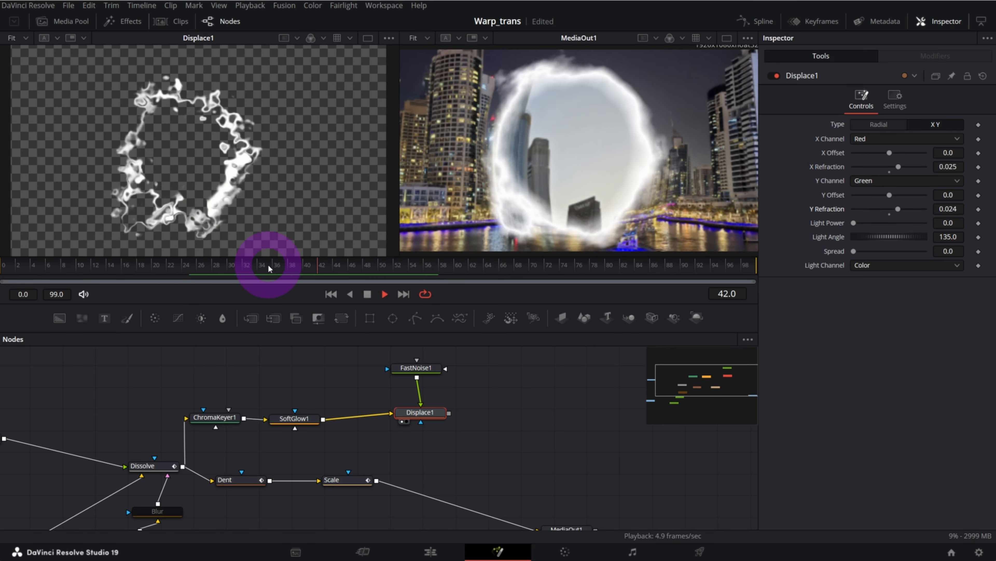
# Shift the Dent, Scale and MediaOut nodes away from the Dissolve to make room between Dissolve and Dent
pyautogui.moveTo(659, 396); pyautogui.dragTo(716, 387)
pyautogui.moveTo(251, 438); pyautogui.dragTo(396, 496)
pyautogui.moveTo(276, 466); pyautogui.dragTo(409, 473)
pyautogui.moveTo(590, 517); pyautogui.dragTo(694, 480)
pyautogui.moveTo(368, 443); pyautogui.dragTo(517, 489)
pyautogui.moveTo(425, 472); pyautogui.dragTo(494, 474)
pyautogui.click(352, 490)
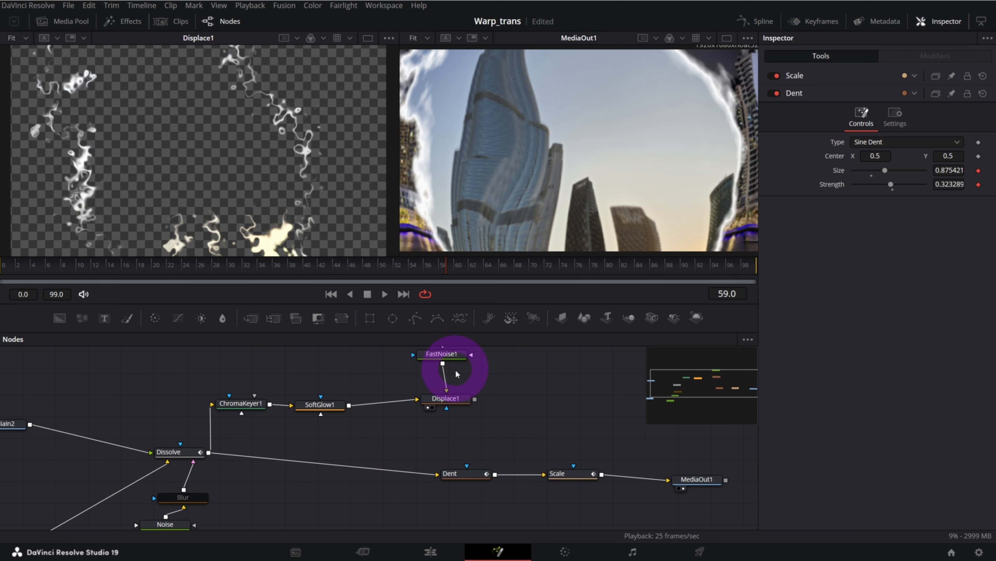
# Merge the Displace output over the Dissolve ahead of the Dent node and preview the combined transition
pyautogui.moveTo(476, 403); pyautogui.dragTo(364, 470)
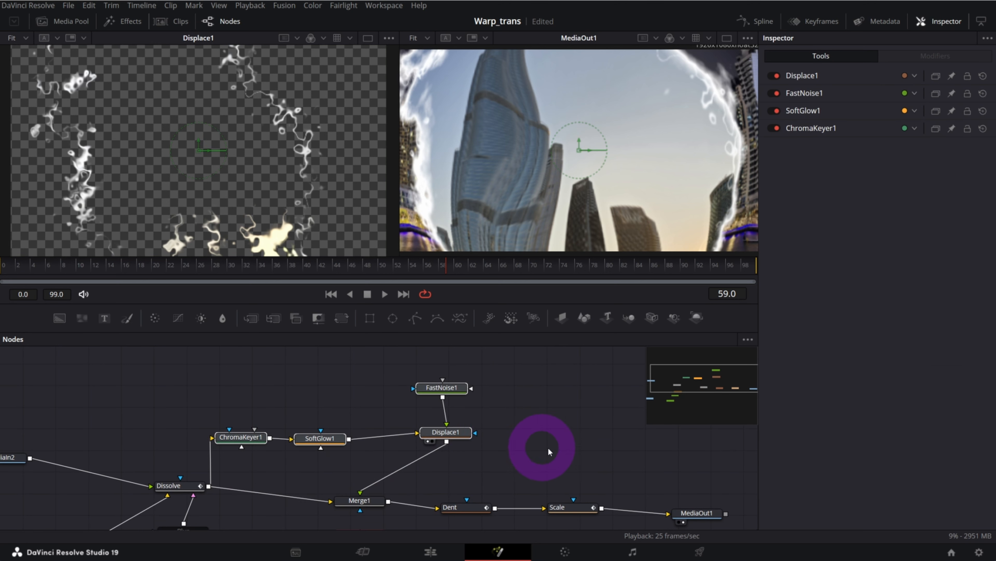
pyautogui.moveTo(558, 451); pyautogui.dragTo(175, 367)
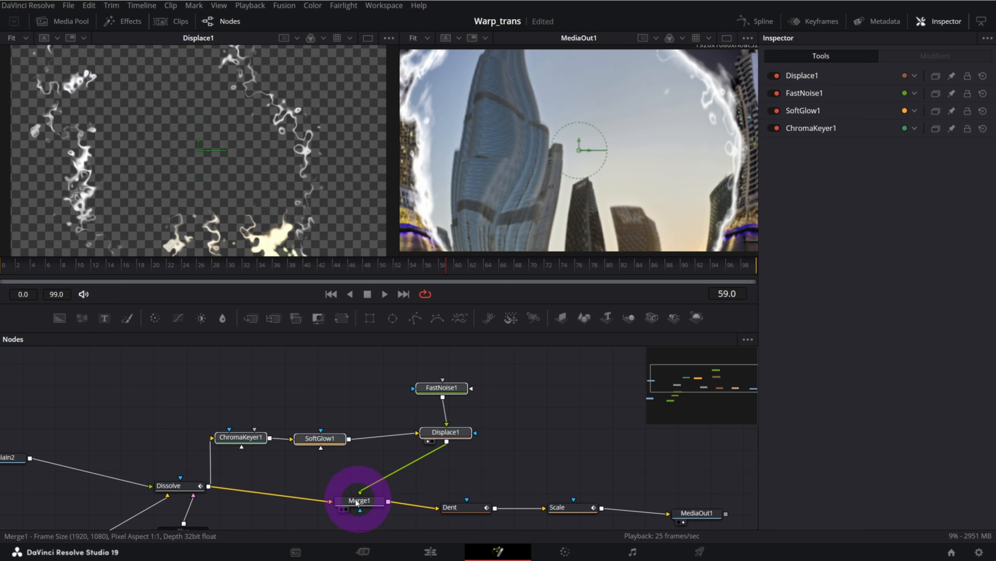
pyautogui.click(183, 485)
pyautogui.moveTo(702, 380); pyautogui.dragTo(727, 379)
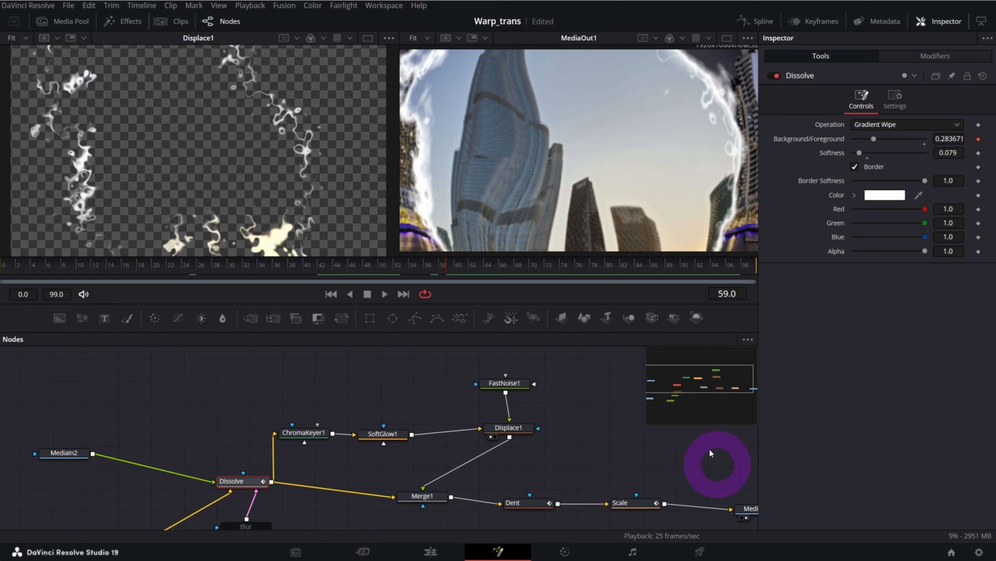
pyautogui.click(594, 503)
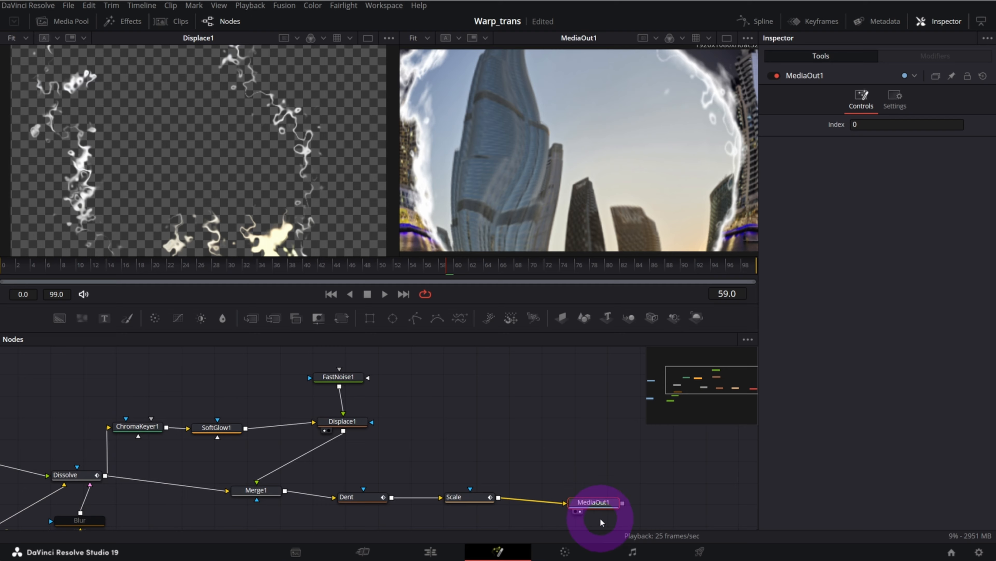
pyautogui.moveTo(251, 264); pyautogui.dragTo(249, 265)
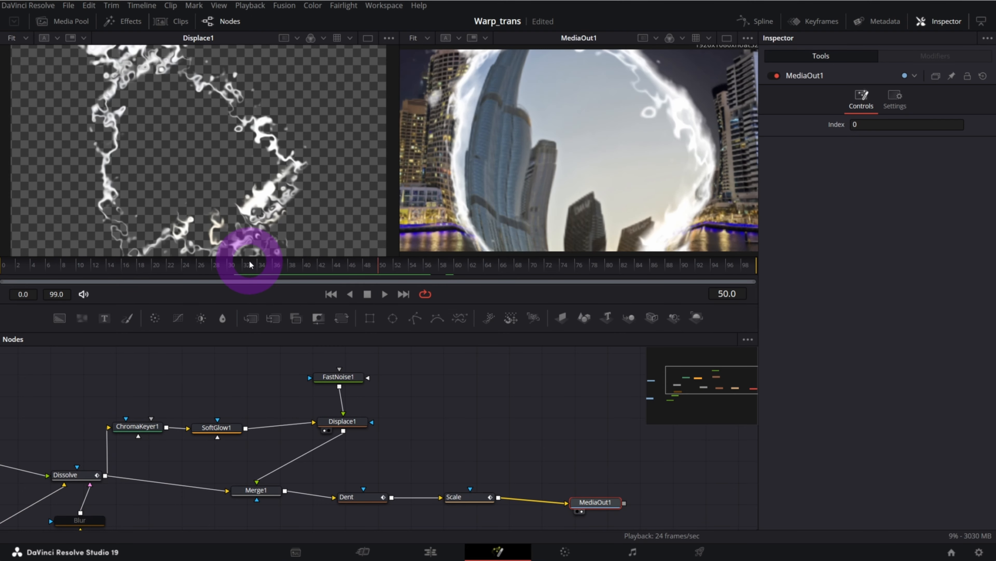
pyautogui.moveTo(722, 381); pyautogui.dragTo(724, 408)
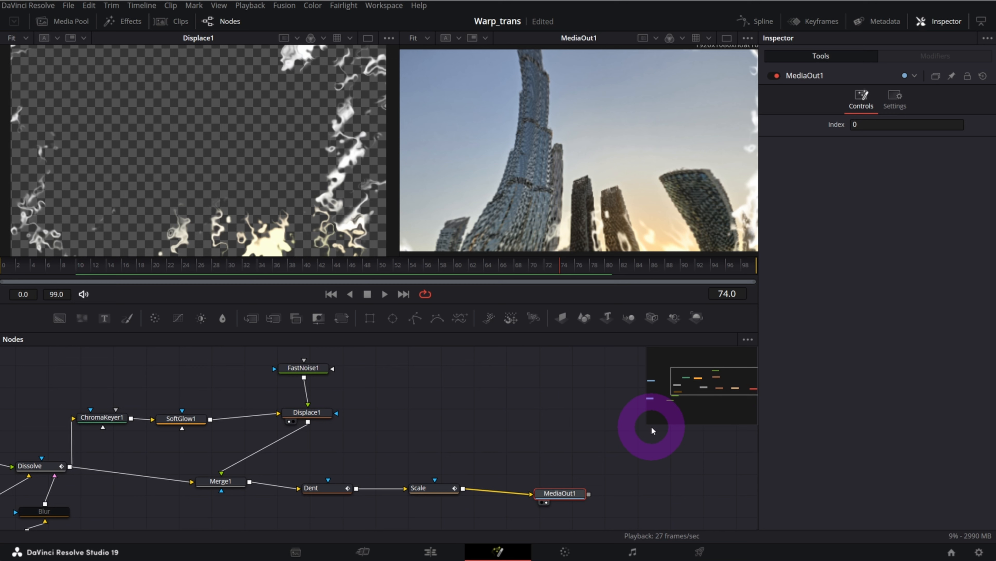
# Add an unconnected pEmitter node beside the FastNoise node
pyautogui.click(493, 407)
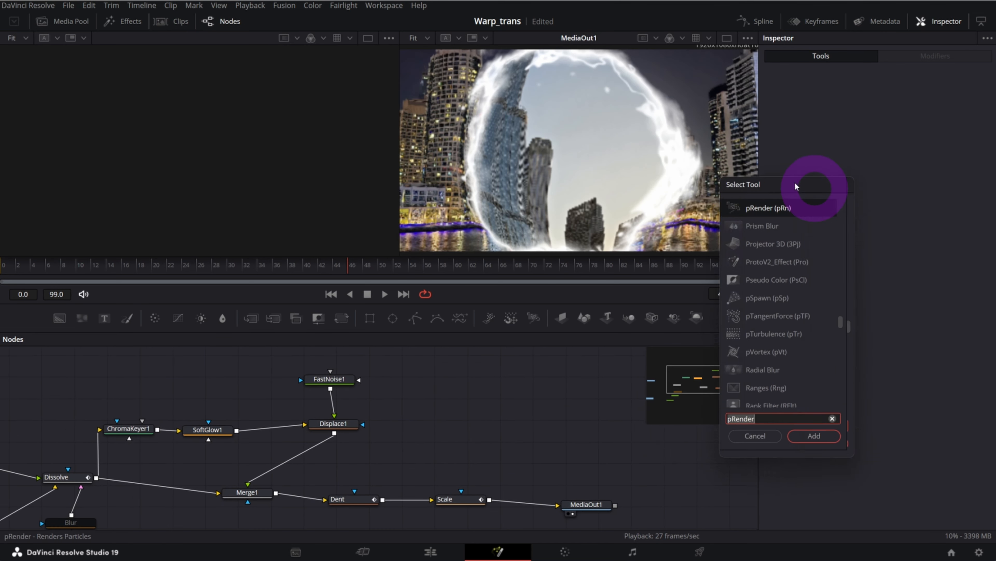
pyautogui.moveTo(793, 172); pyautogui.dragTo(693, 161)
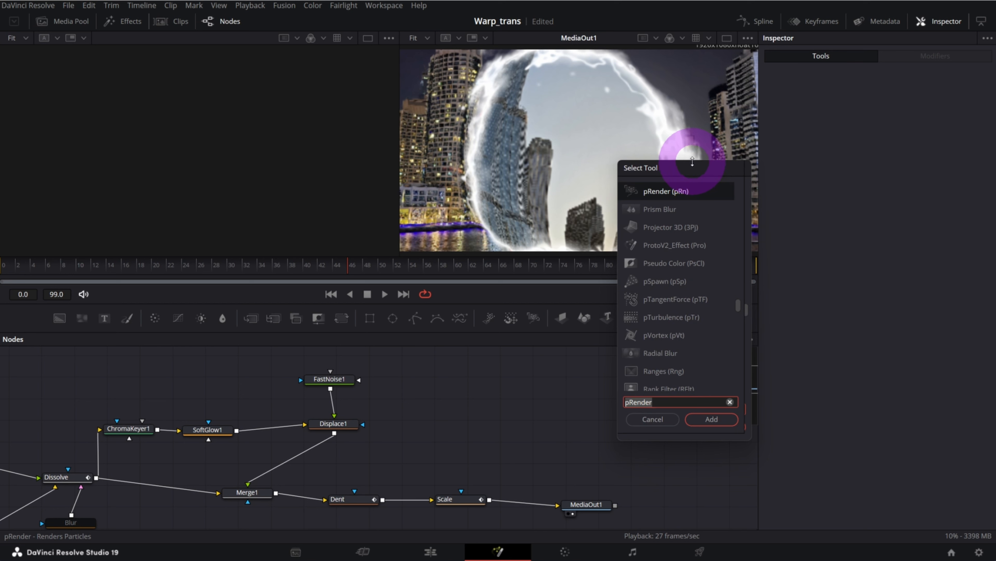
pyautogui.write('pemi')
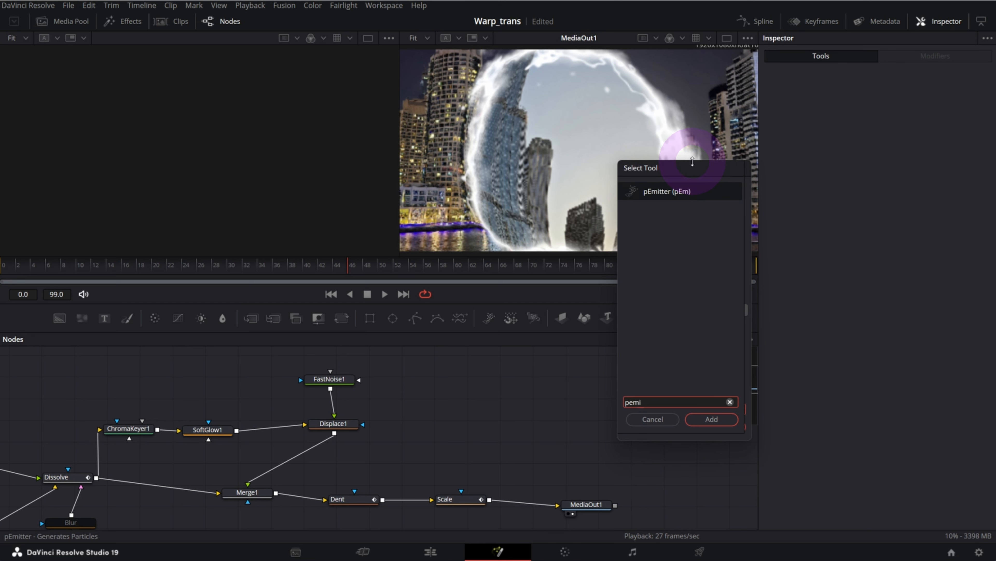
pyautogui.click(678, 192)
pyautogui.click(711, 419)
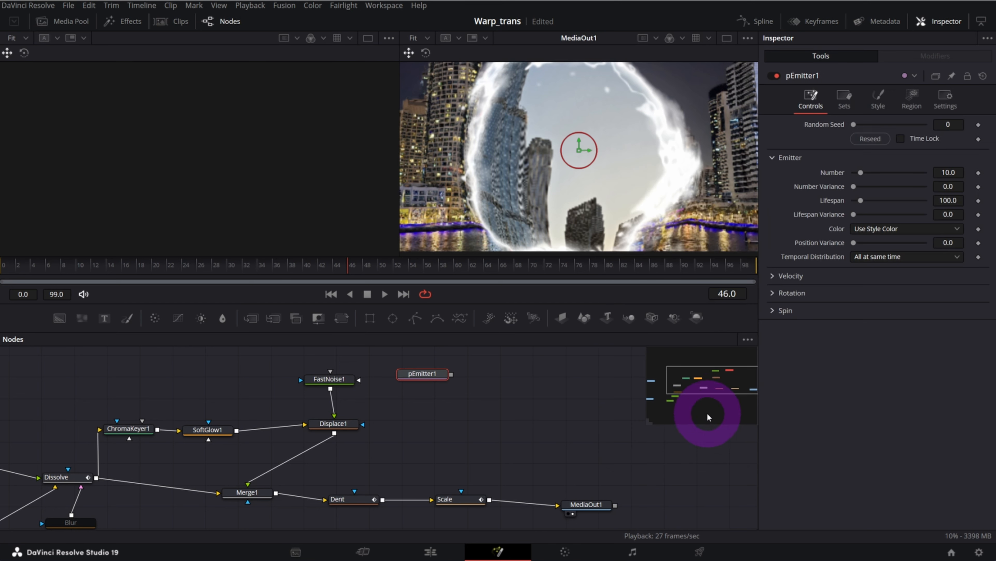
# Add a pDirectionalForce node after the pEmitter and place it directly below
pyautogui.hotkey('shift', 'space')
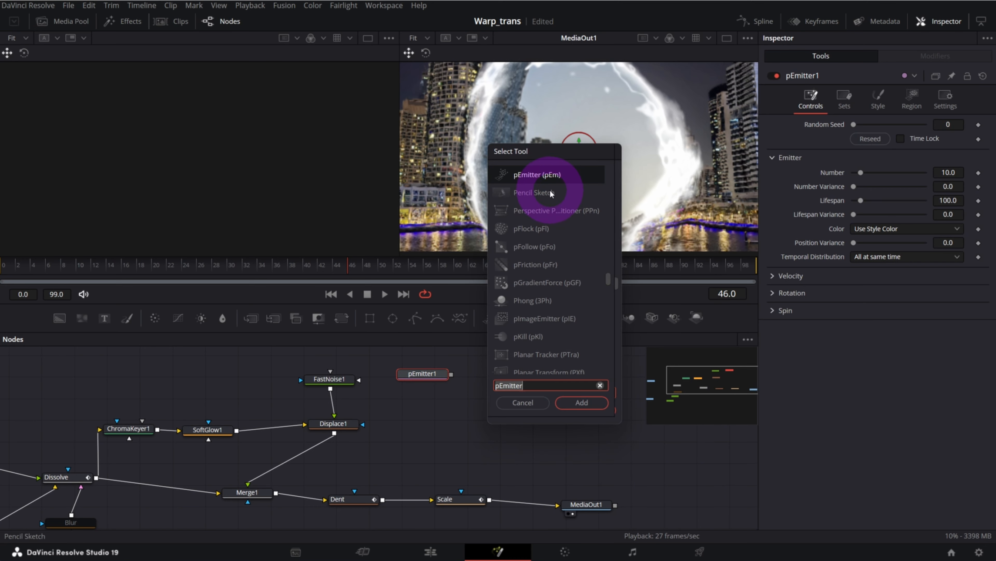
pyautogui.write('pdi')
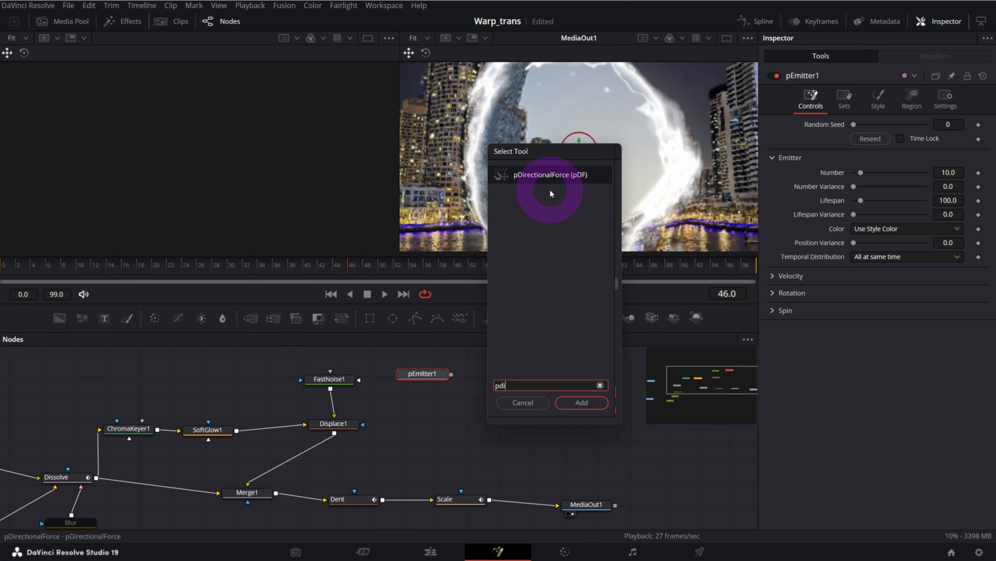
pyautogui.click(542, 178)
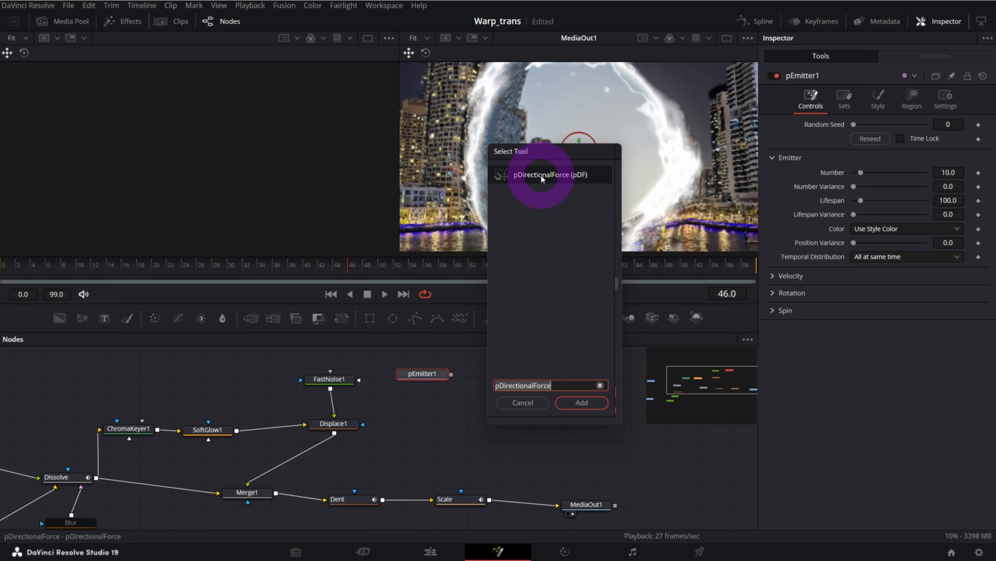
pyautogui.click(595, 407)
pyautogui.moveTo(485, 378); pyautogui.dragTo(418, 401)
# Add a pTurbulence node after the pDirectionalForce and place it directly below
pyautogui.hotkey('shift', 'space')
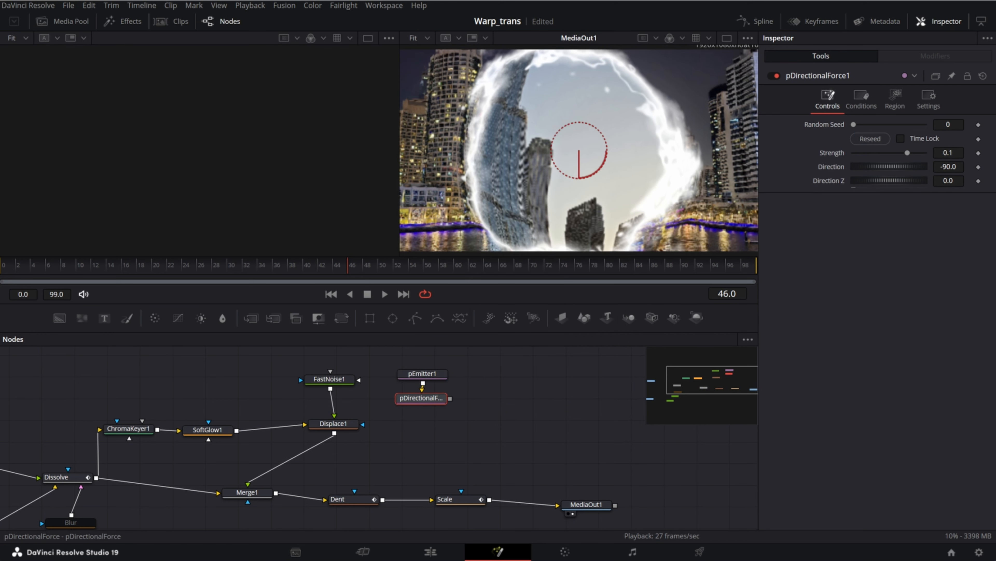
pyautogui.write('ptu')
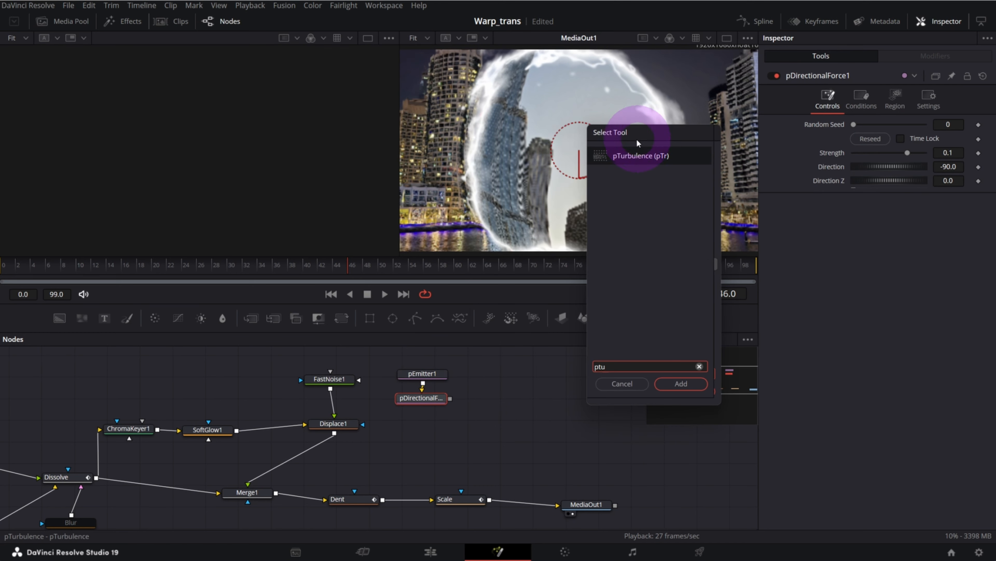
pyautogui.click(636, 156)
pyautogui.click(679, 384)
pyautogui.moveTo(443, 421); pyautogui.dragTo(441, 424)
# Add a pRender node after the pTurbulence and set its output mode to 2D
pyautogui.hotkey('shift', 'space')
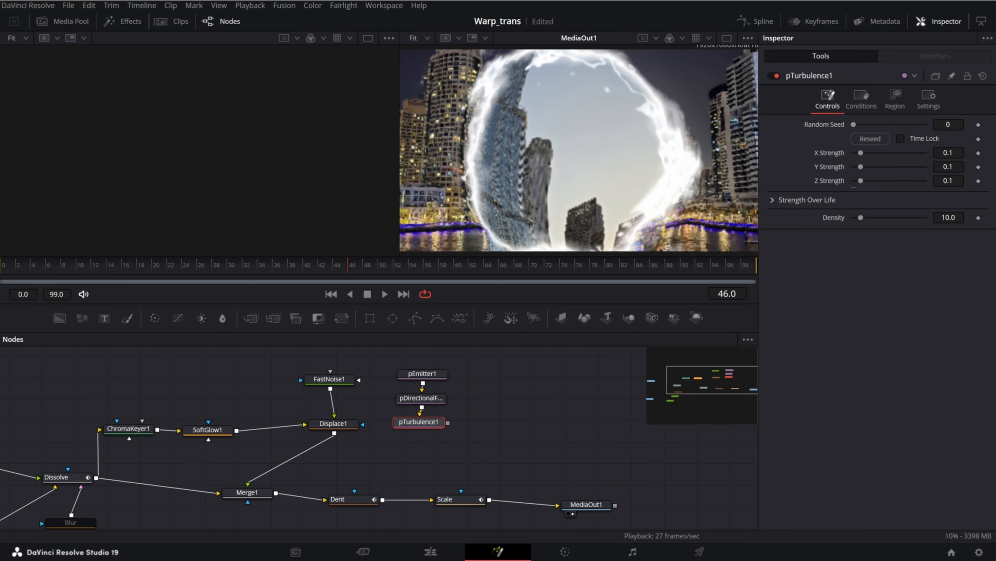
pyautogui.write('pre')
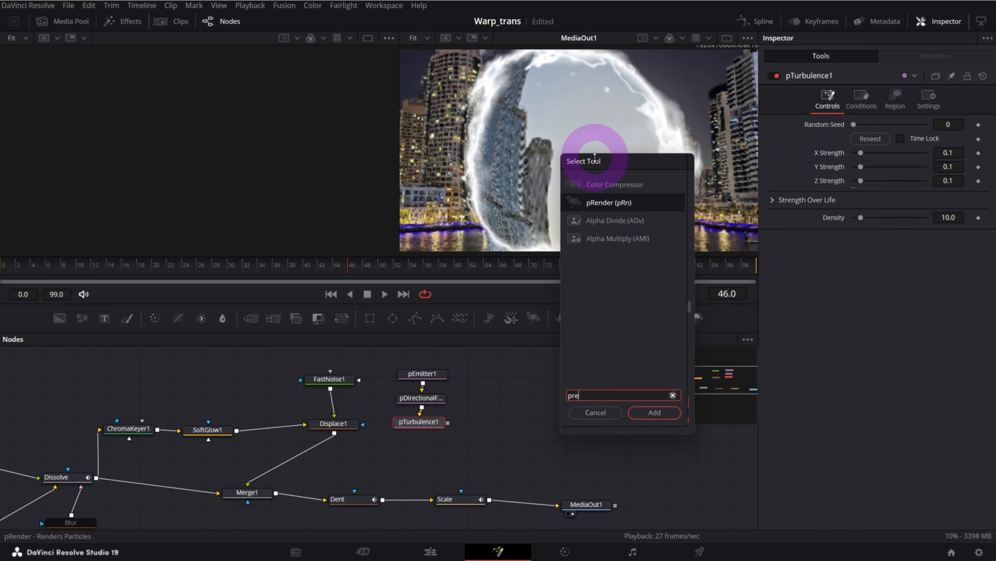
pyautogui.click(607, 203)
pyautogui.click(654, 413)
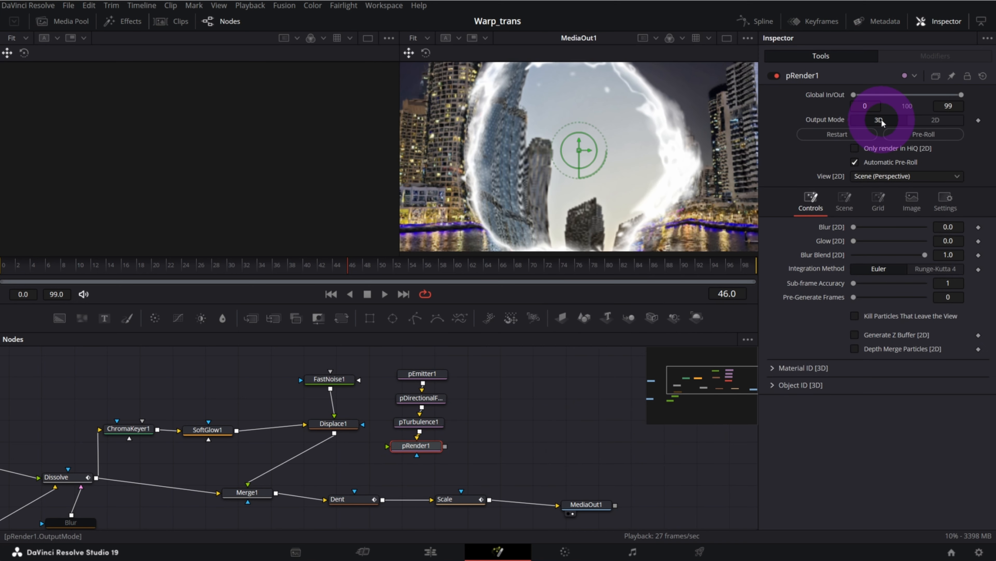
pyautogui.click(941, 123)
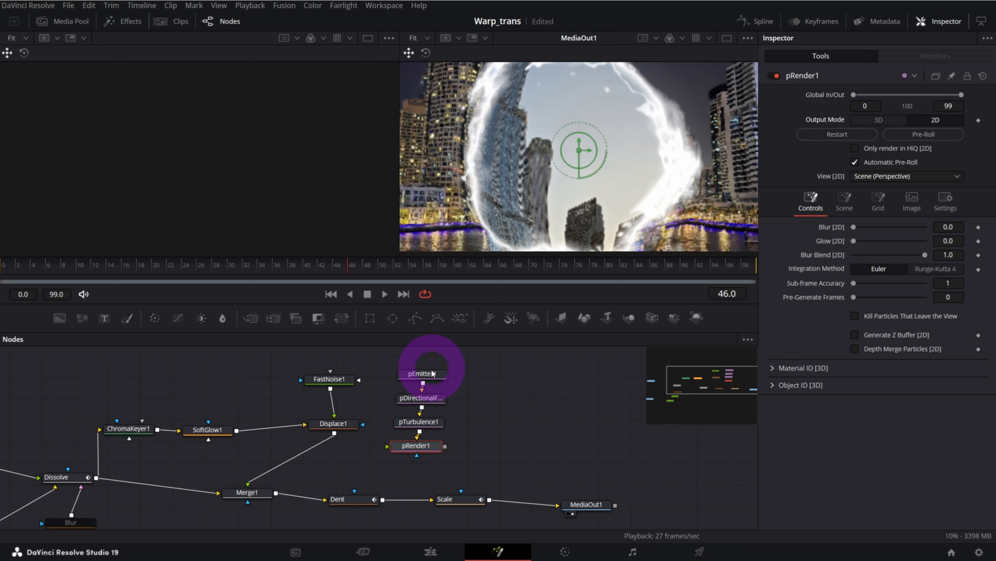
# Set the pEmitter's emission region to Bitmap
pyautogui.click(422, 373)
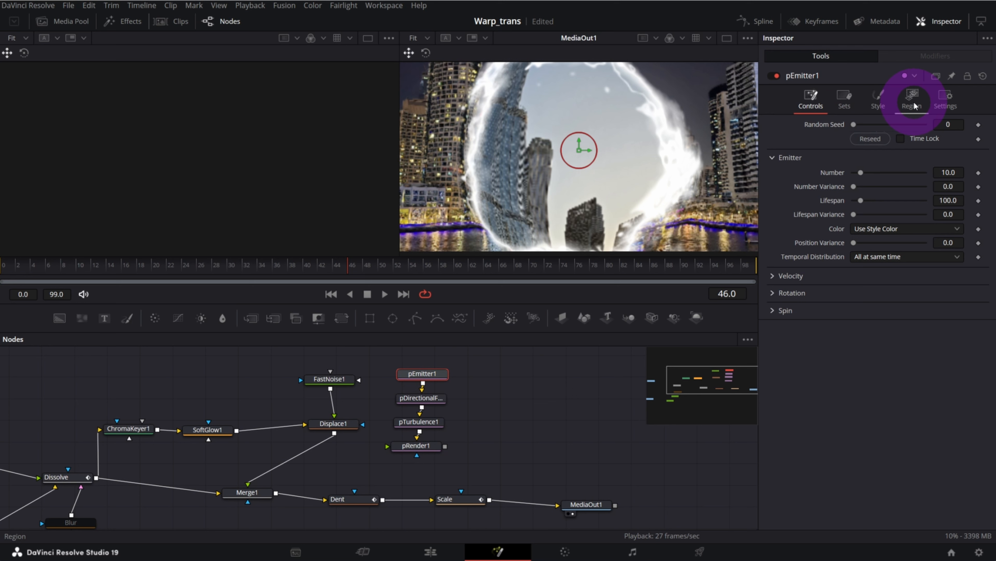
pyautogui.click(904, 106)
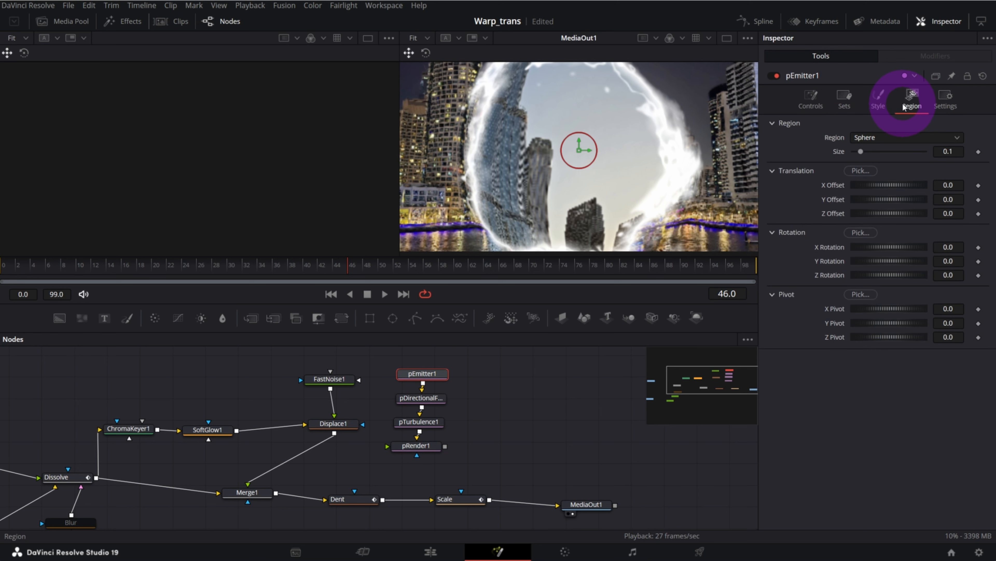
pyautogui.click(888, 136)
pyautogui.click(886, 176)
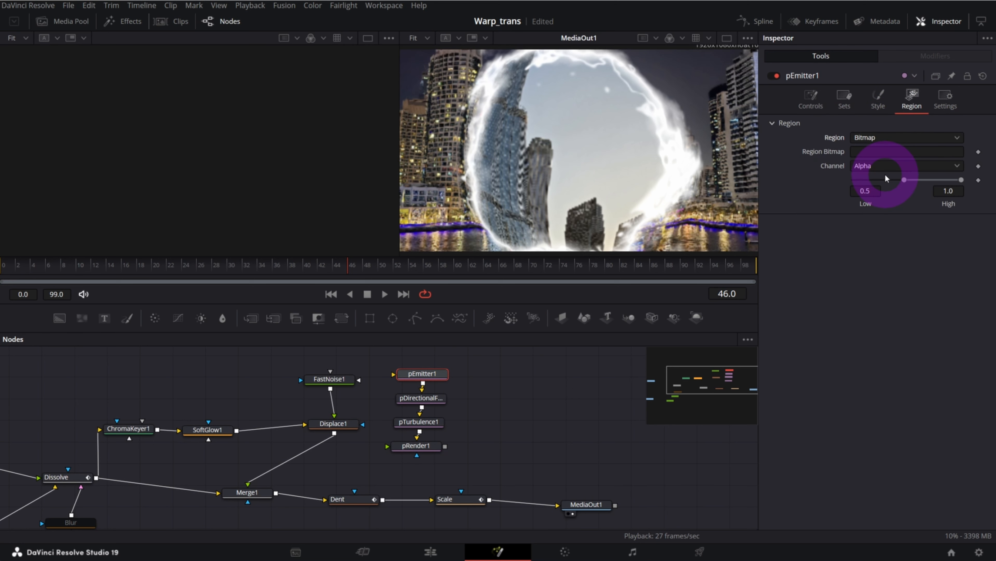
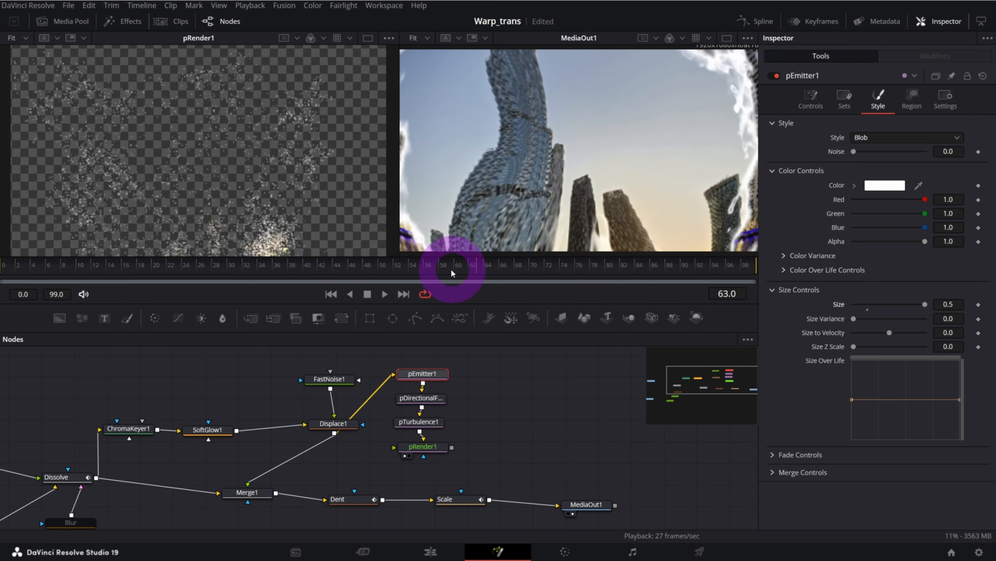
# Set the pDirectionalForce strength to 0.0133 and play back the particle motion to check it
pyautogui.click(430, 398)
pyautogui.click(859, 216)
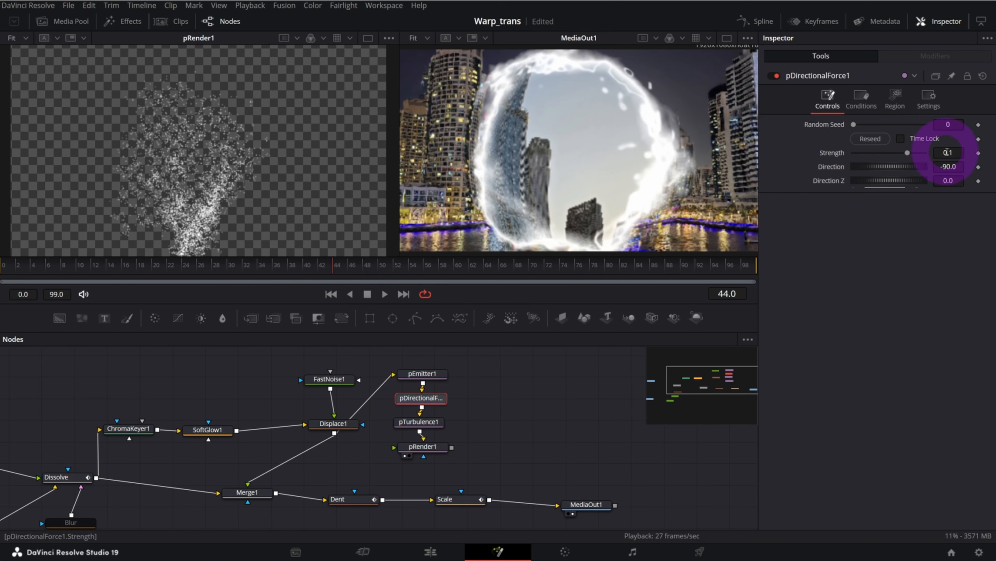
pyautogui.moveTo(940, 153); pyautogui.dragTo(457, 171)
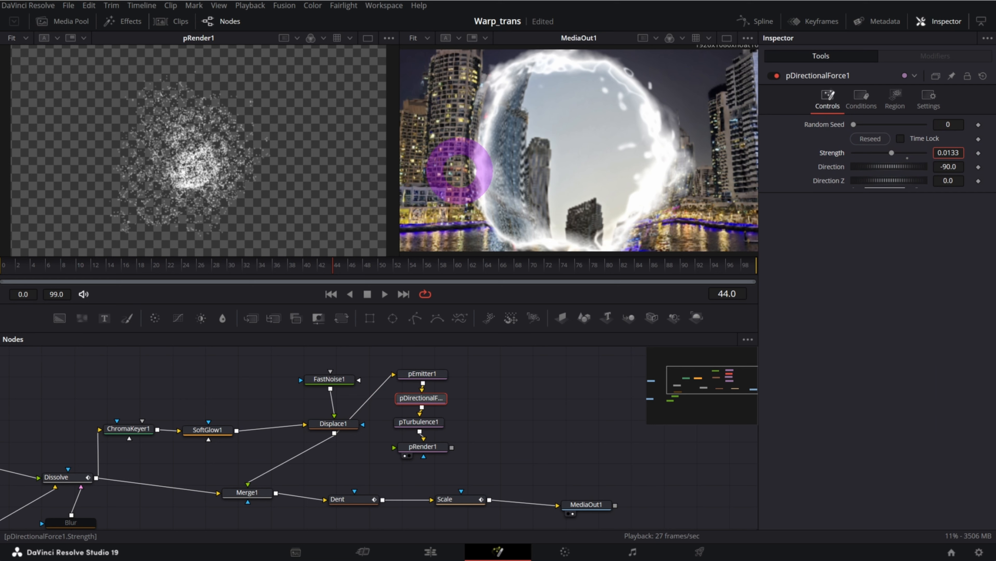
pyautogui.click(219, 264)
pyautogui.press('space')
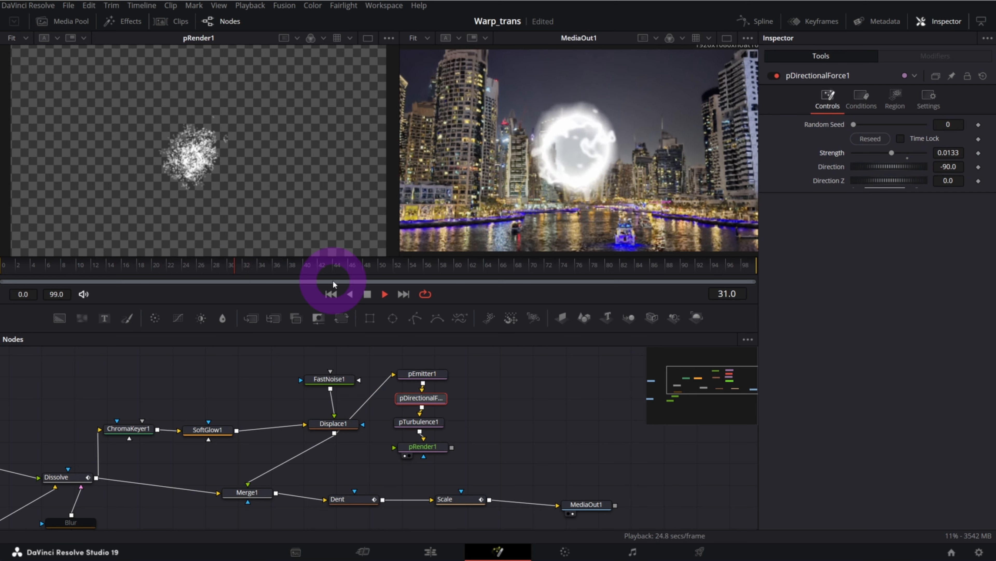
pyautogui.click(436, 282)
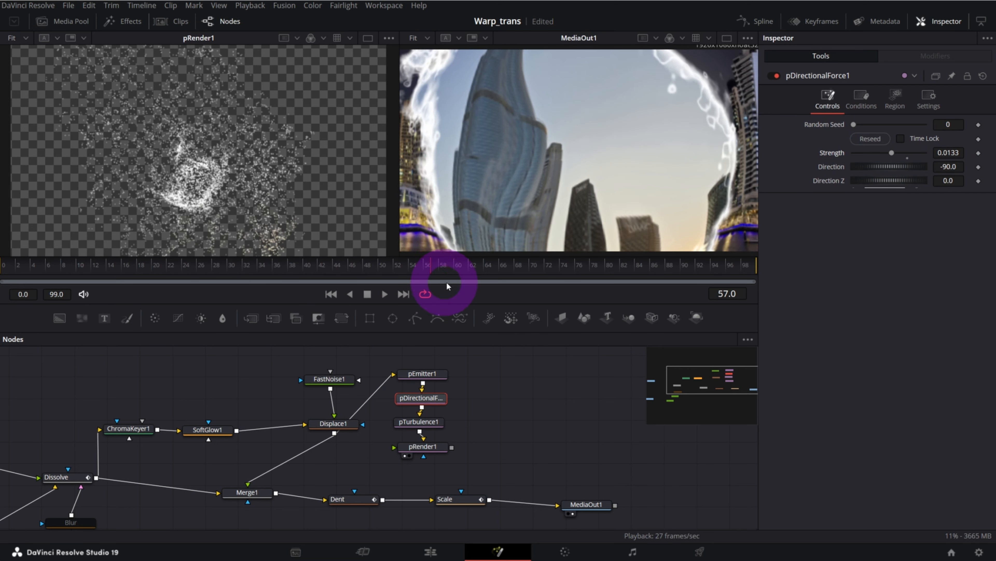
# Set the pTurbulence strength to 0.268 in X, 0.299 in Y and 0.331 in Z, then scrub through the result
pyautogui.click(431, 426)
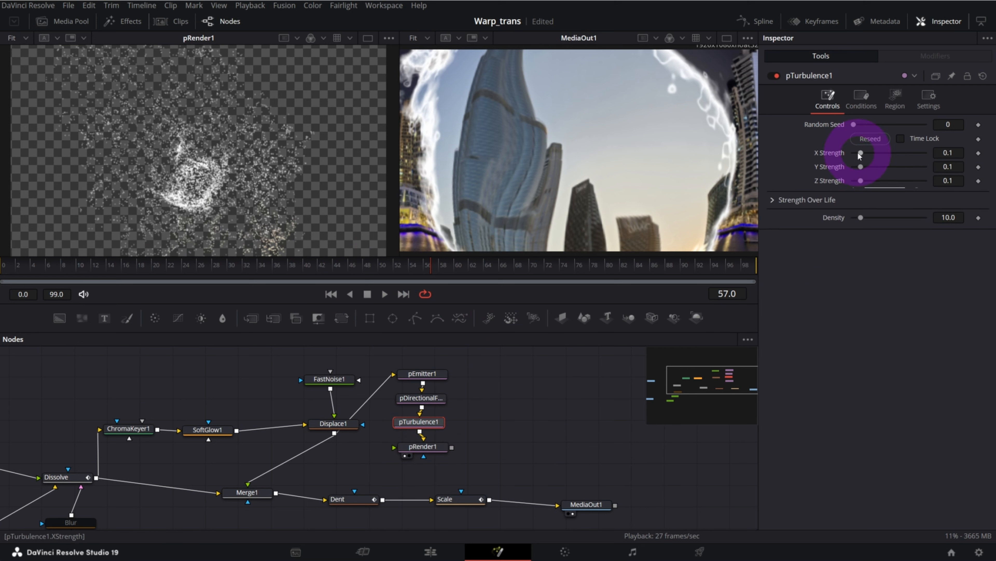
pyautogui.moveTo(869, 154); pyautogui.dragTo(879, 180)
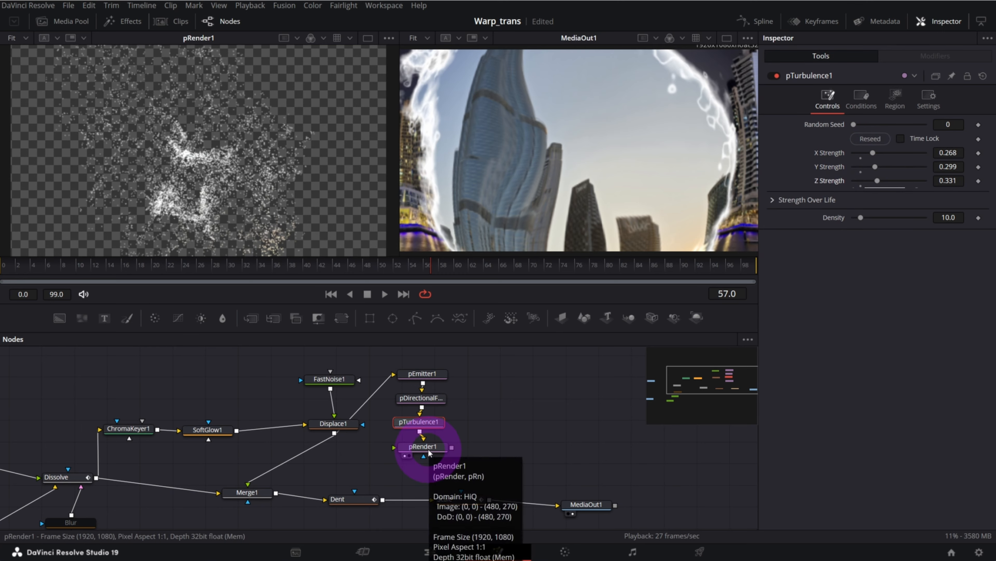
pyautogui.moveTo(263, 265); pyautogui.dragTo(456, 269)
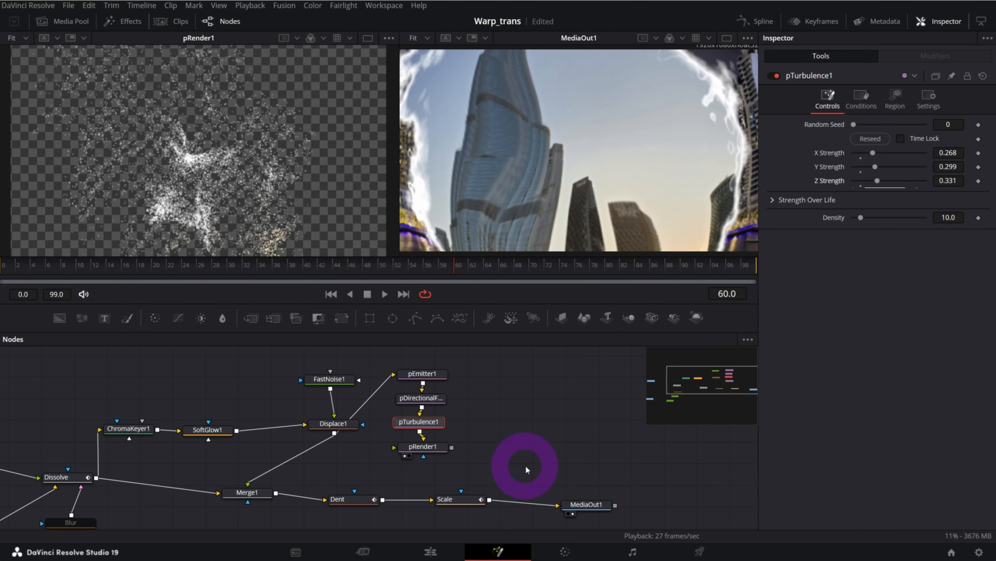
# Move the particle nodes closer to the end of the node chain and merge the pRender output over the Scale output, before MediaOut1
pyautogui.moveTo(724, 402); pyautogui.dragTo(745, 385)
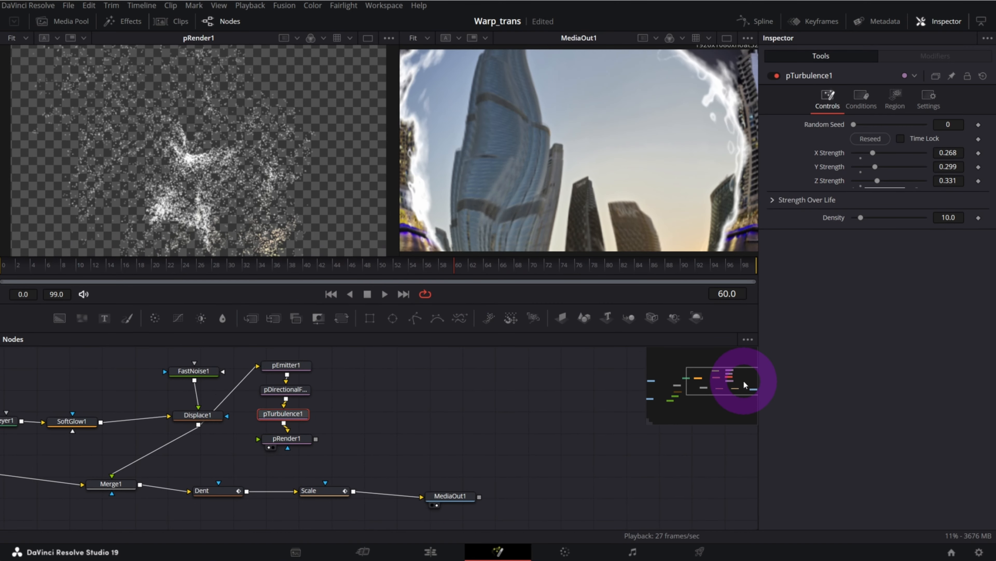
pyautogui.moveTo(369, 381); pyautogui.dragTo(367, 432)
pyautogui.click(451, 444)
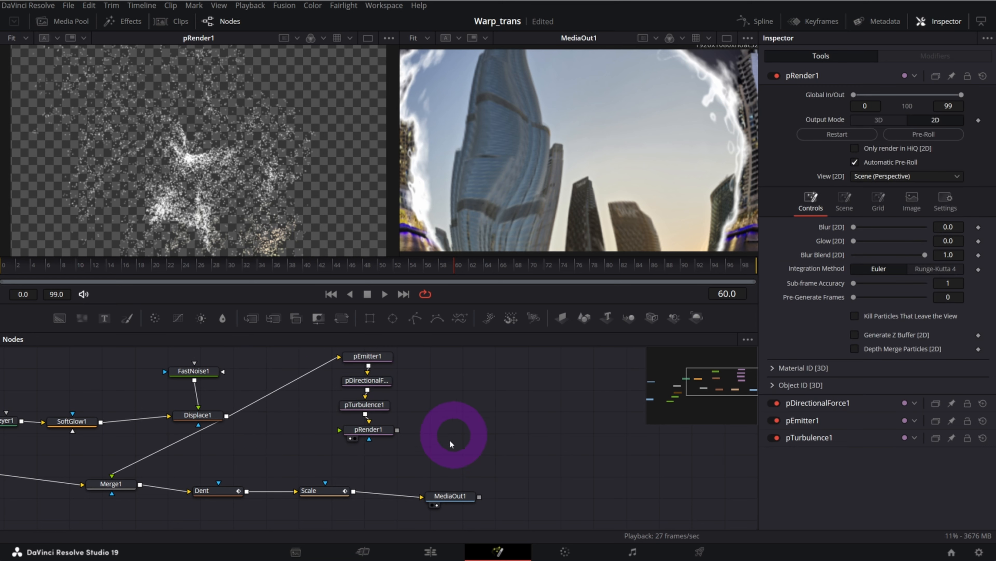
pyautogui.click(369, 453)
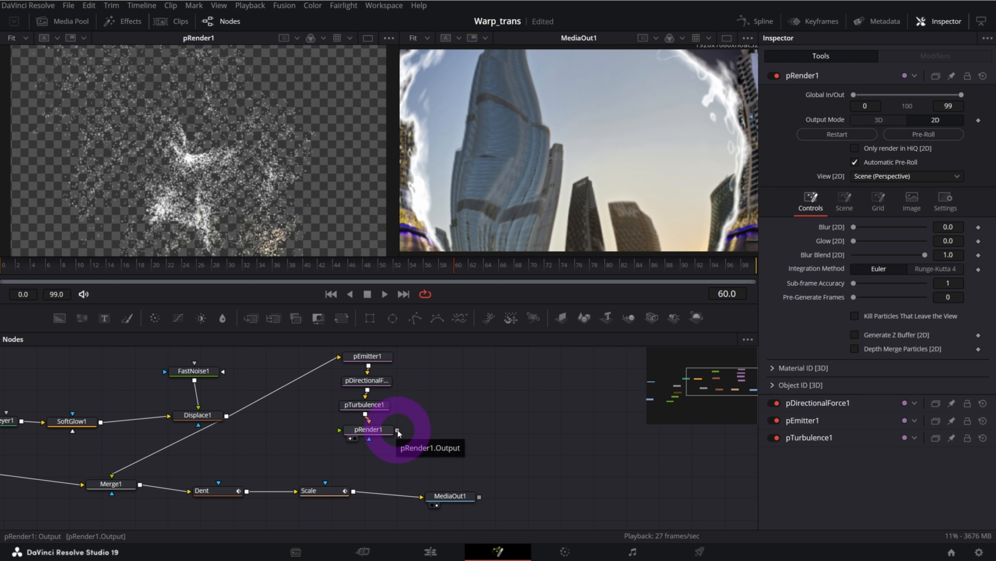
pyautogui.moveTo(354, 491); pyautogui.dragTo(355, 493)
pyautogui.moveTo(452, 494); pyautogui.dragTo(512, 498)
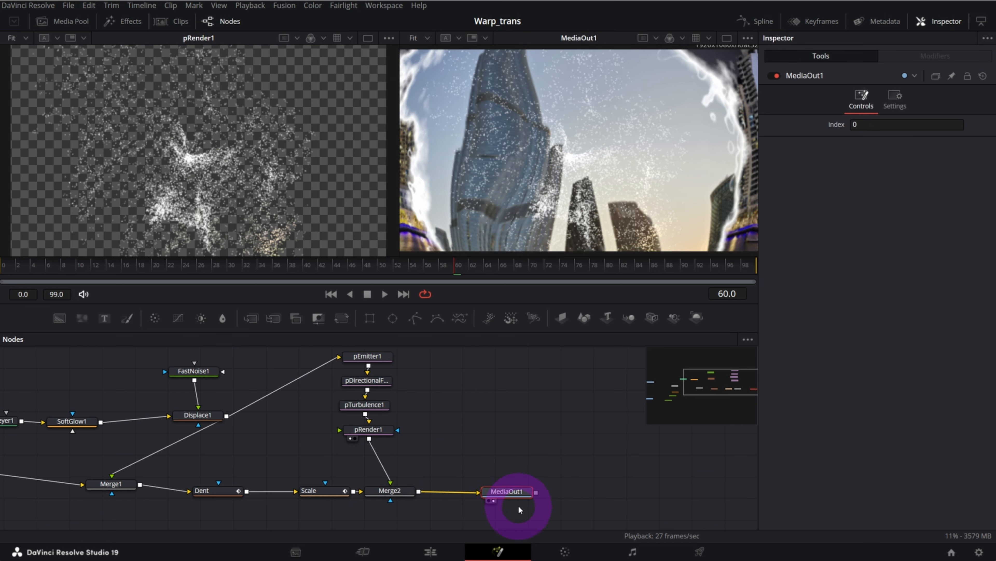
pyautogui.moveTo(177, 261); pyautogui.dragTo(316, 274)
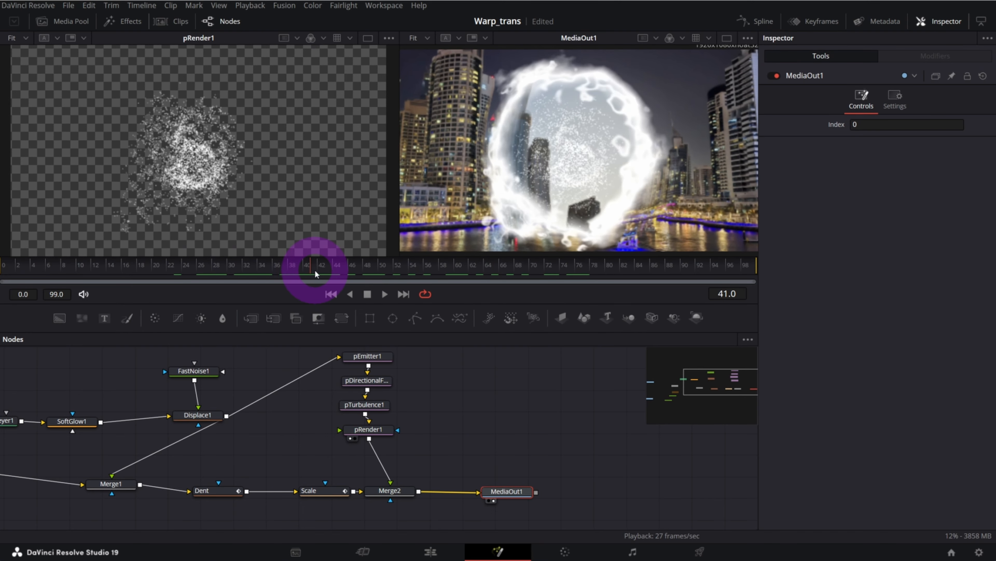
# Centre the new Merge2 node between Scale and MediaOut1 and add an Anim Curves modifier to its Blend
pyautogui.moveTo(682, 390); pyautogui.dragTo(731, 384)
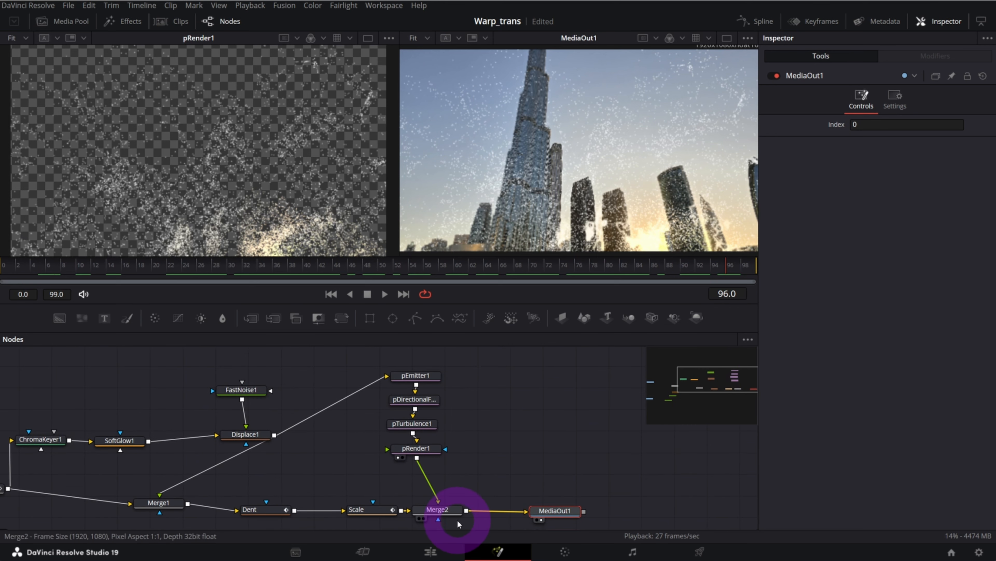
pyautogui.click(446, 513)
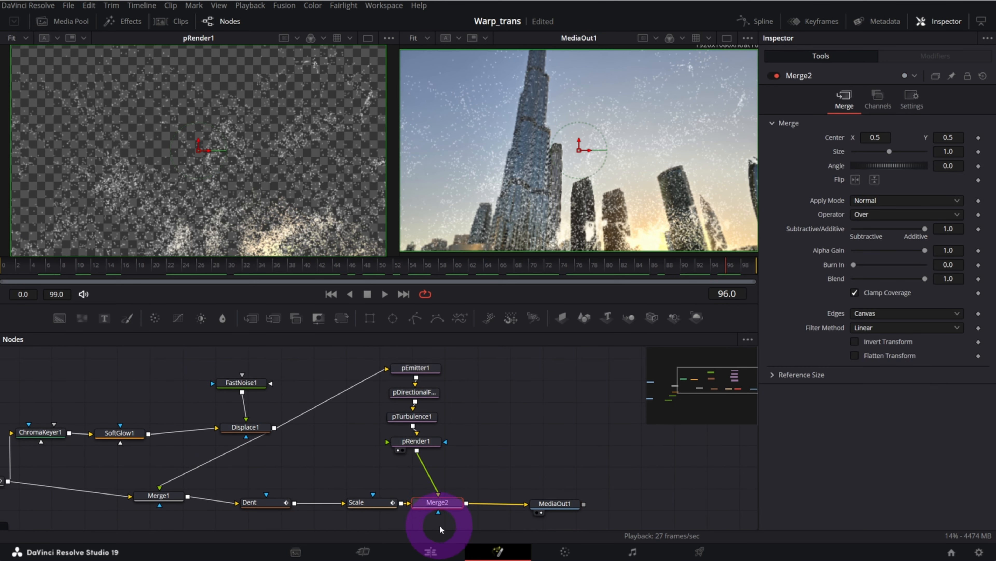
pyautogui.moveTo(441, 506); pyautogui.dragTo(447, 507)
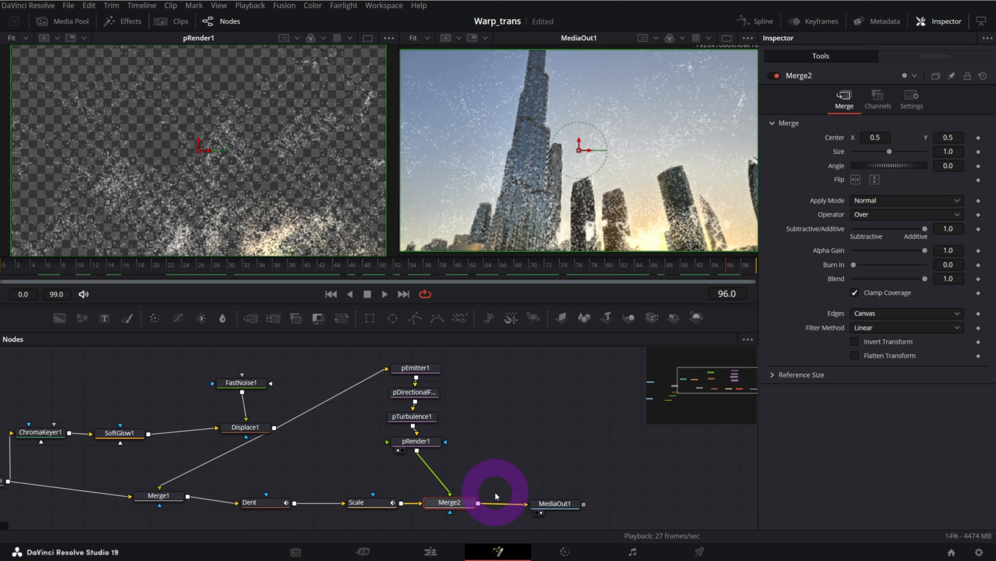
pyautogui.moveTo(925, 282)
pyautogui.mouseDown()
pyautogui.moveTo(896, 283)
pyautogui.moveTo(926, 284)
pyautogui.mouseUp()
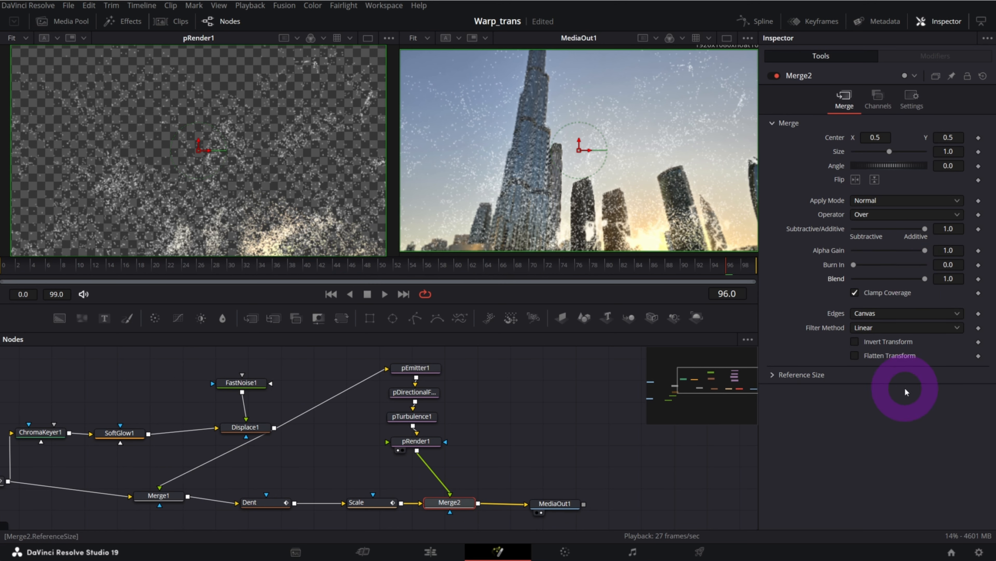
pyautogui.rightClick(836, 280)
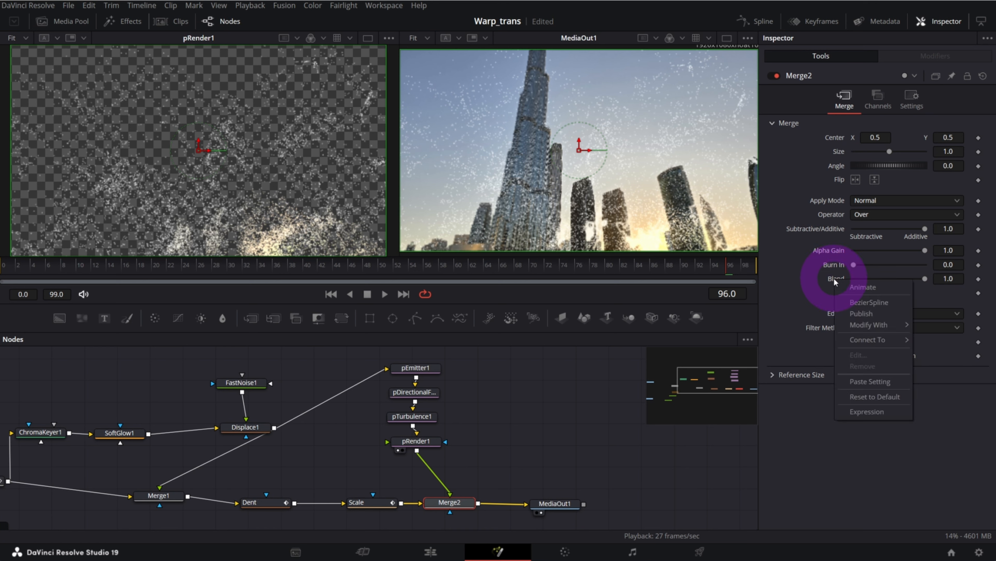
pyautogui.moveTo(869, 328)
pyautogui.click(949, 326)
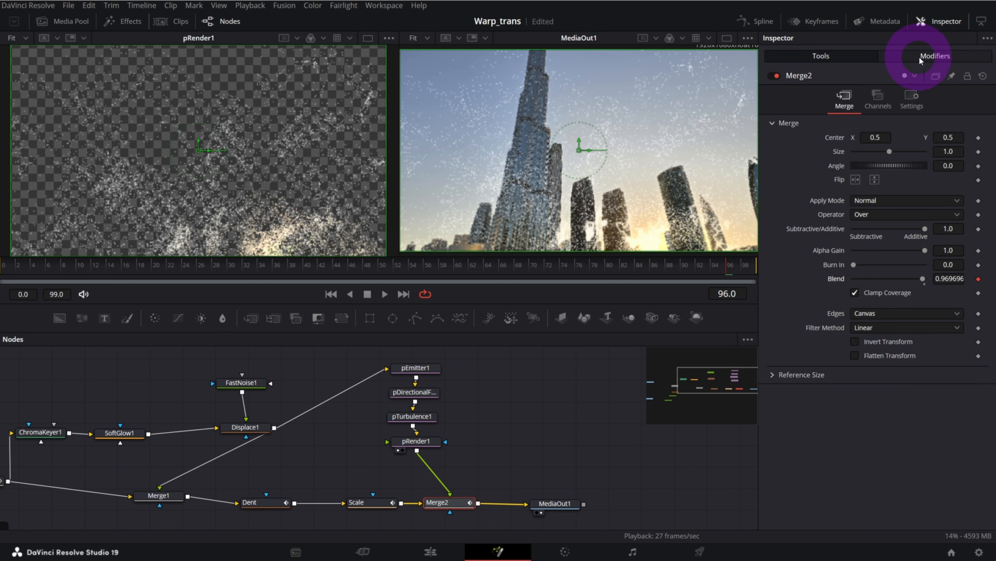
# Set the Blend modifier's curve to Easing with Cubic in and out, and enable Mirror
pyautogui.click(934, 57)
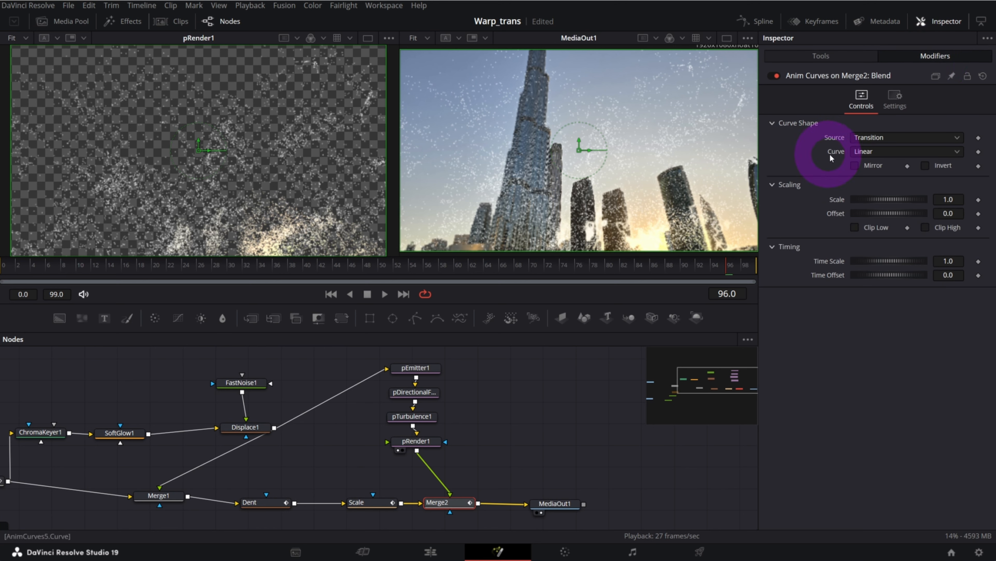
pyautogui.click(857, 153)
pyautogui.click(867, 173)
pyautogui.click(869, 166)
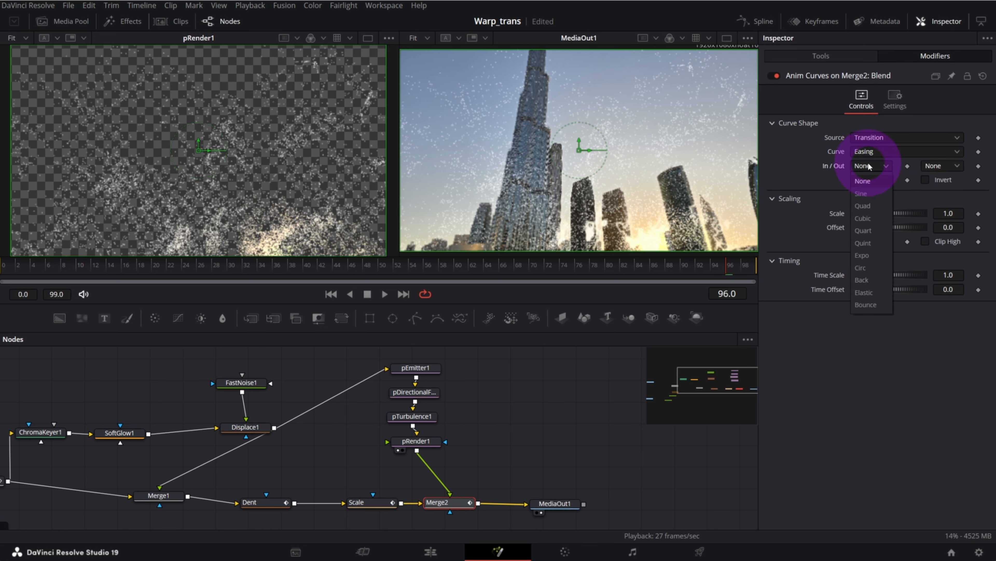
pyautogui.click(865, 219)
pyautogui.click(940, 167)
pyautogui.click(942, 220)
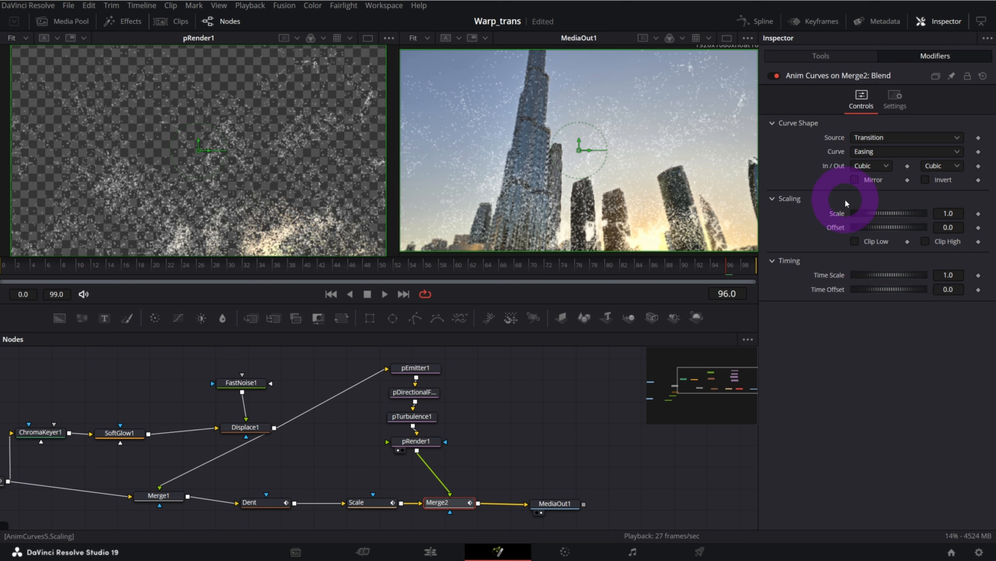
# Change the Blend modifier's easing to Sine for both in and out, and scrub through the particle fade
pyautogui.click(872, 166)
pyautogui.click(863, 193)
pyautogui.click(943, 166)
pyautogui.click(947, 193)
pyautogui.click(140, 305)
pyautogui.moveTo(141, 305); pyautogui.dragTo(130, 276)
pyautogui.moveTo(130, 276); pyautogui.dragTo(424, 276)
# Show the Noise node feeding the Blur in the first viewer and set its scale to 4.88
pyautogui.moveTo(735, 382)
pyautogui.mouseDown()
pyautogui.moveTo(721, 407)
pyautogui.moveTo(732, 381)
pyautogui.moveTo(717, 388)
pyautogui.mouseUp()
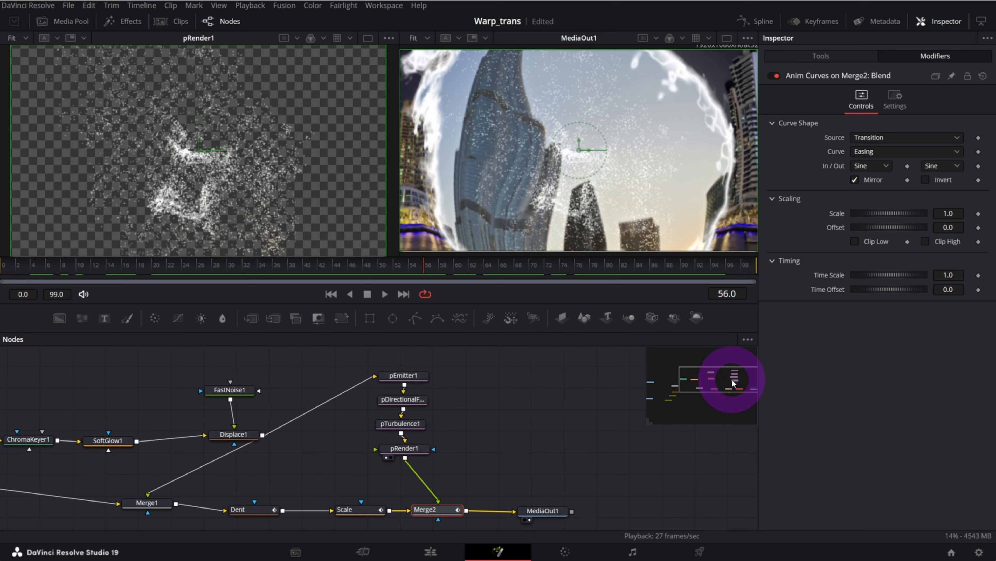
pyautogui.moveTo(376, 273); pyautogui.dragTo(305, 276)
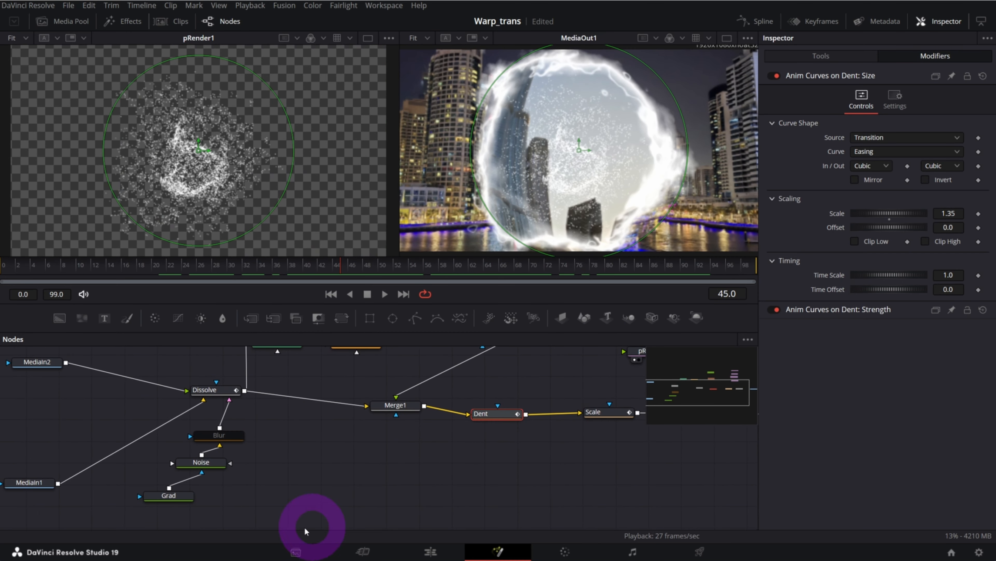
pyautogui.click(200, 469)
pyautogui.moveTo(200, 470); pyautogui.dragTo(209, 474)
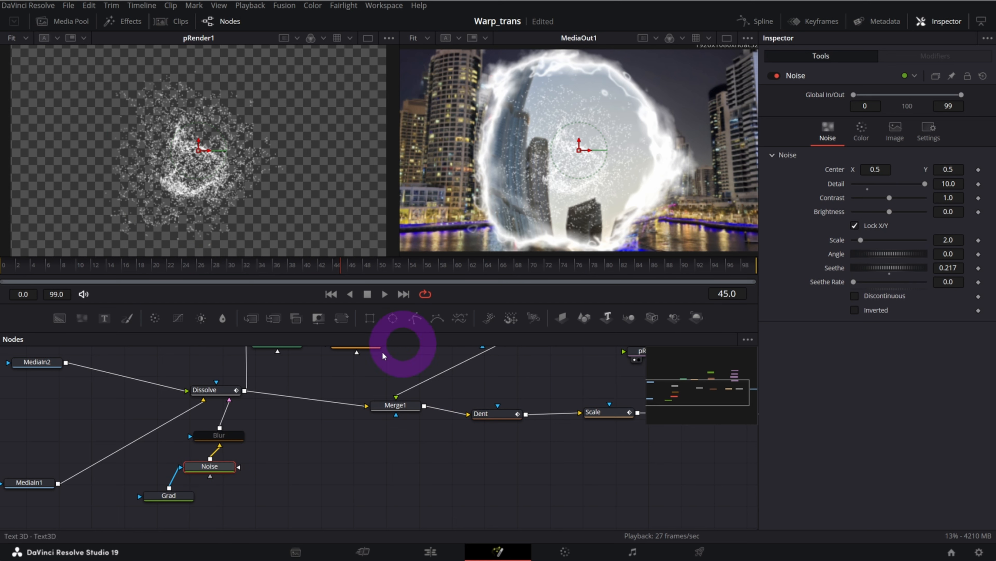
pyautogui.press('1')
pyautogui.moveTo(951, 241)
pyautogui.mouseDown()
pyautogui.moveTo(994, 237)
pyautogui.moveTo(934, 239)
pyautogui.mouseUp()
pyautogui.moveTo(282, 267); pyautogui.dragTo(327, 260)
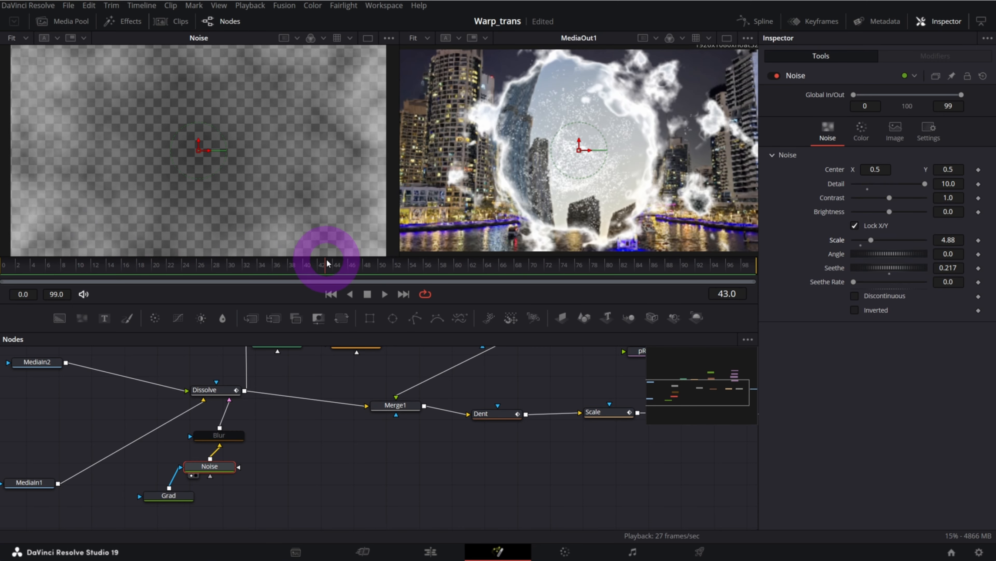
# Show the Grad node in the first viewer and move the radial gradient's end point out to about X 1.28, Y 0.48
pyautogui.click(170, 495)
pyautogui.click(259, 496)
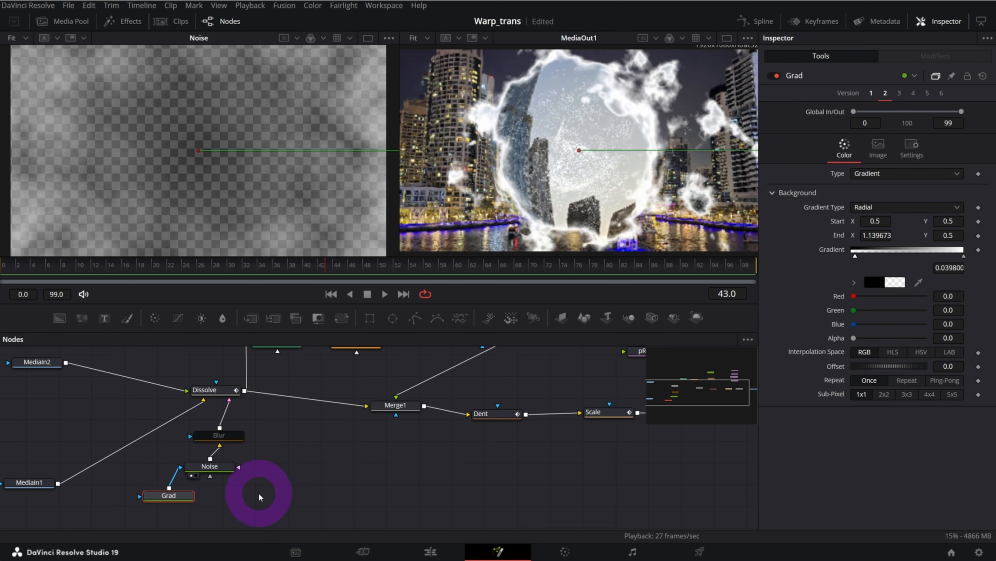
pyautogui.press('1')
pyautogui.scroll(-3, 256, 136)
pyautogui.moveTo(346, 143); pyautogui.dragTo(375, 144)
pyautogui.moveTo(224, 261); pyautogui.dragTo(305, 270)
# Tint the SoftGlow through its color scale, with red 1.575, green 1.339 and blue 0.079
pyautogui.moveTo(691, 375); pyautogui.dragTo(717, 383)
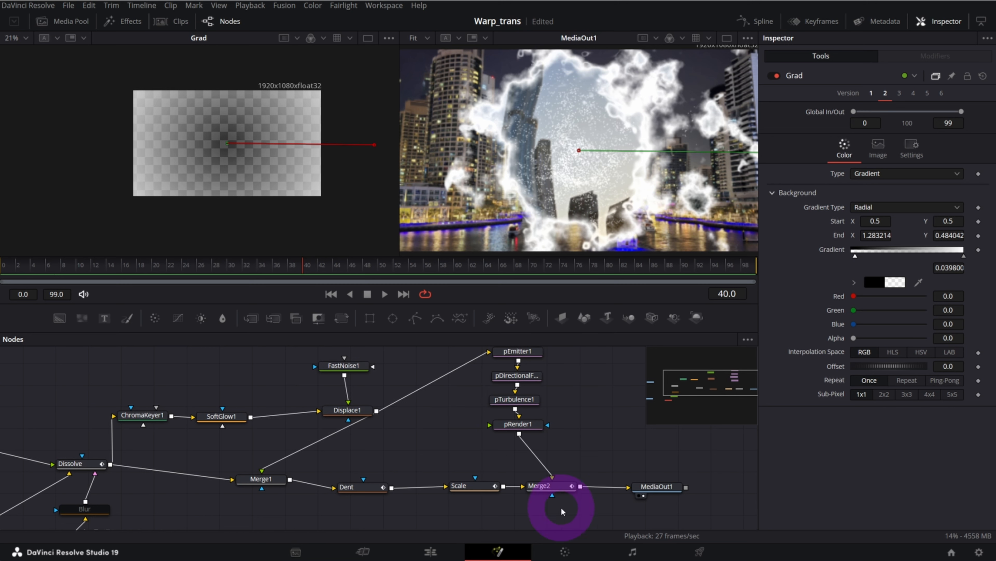
pyautogui.click(231, 415)
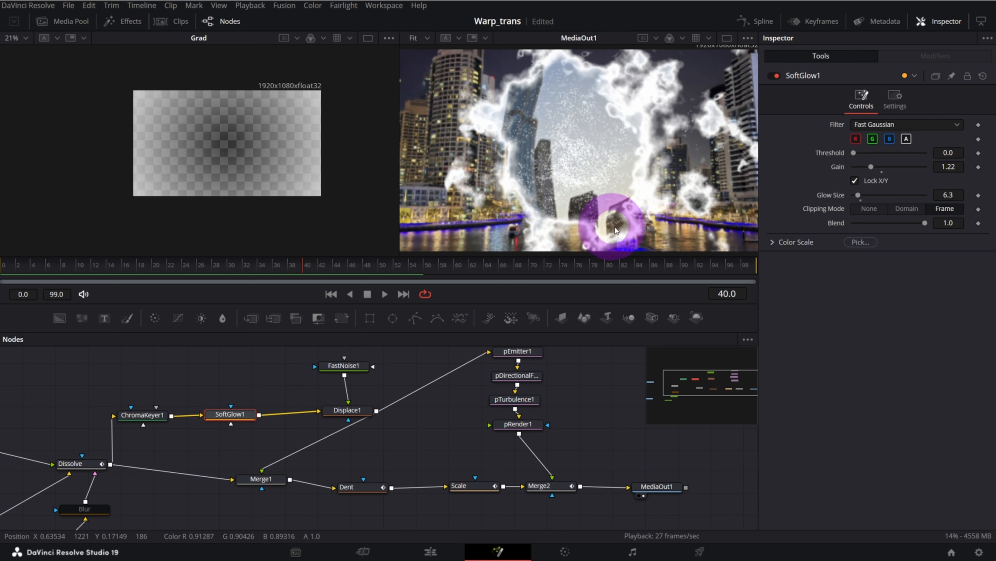
pyautogui.click(772, 242)
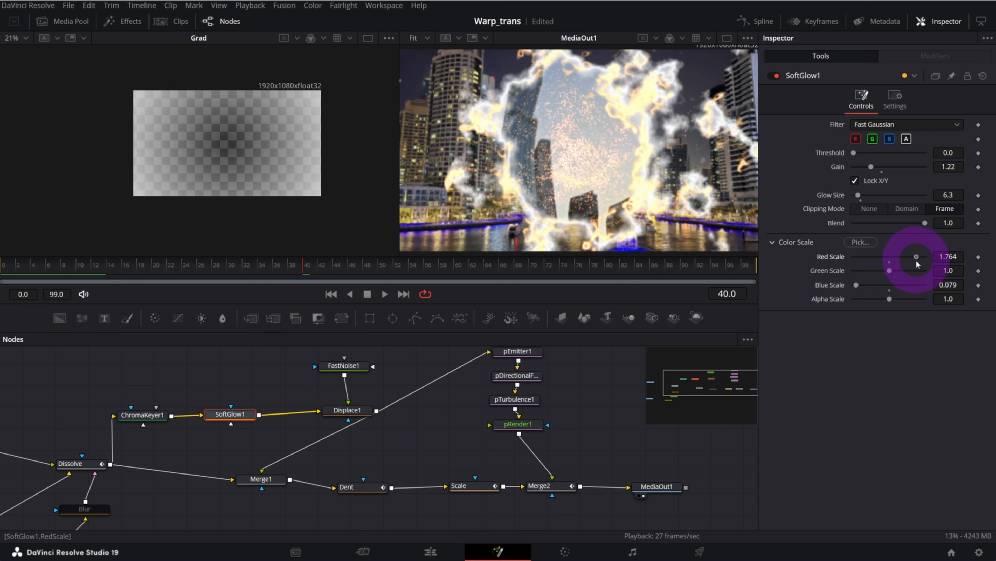
pyautogui.moveTo(901, 272); pyautogui.dragTo(905, 273)
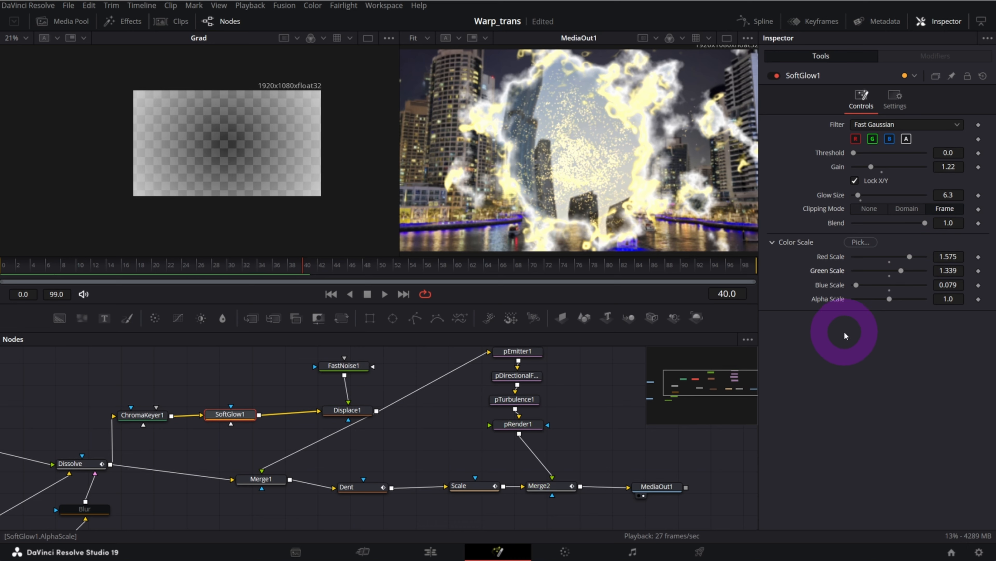
pyautogui.moveTo(211, 268); pyautogui.dragTo(179, 266)
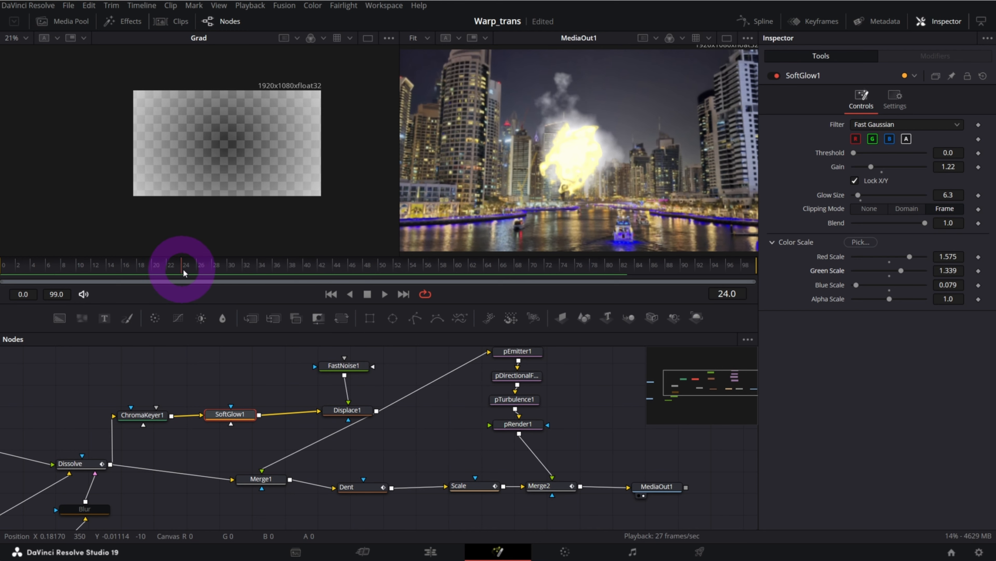
pyautogui.moveTo(690, 405); pyautogui.dragTo(722, 382)
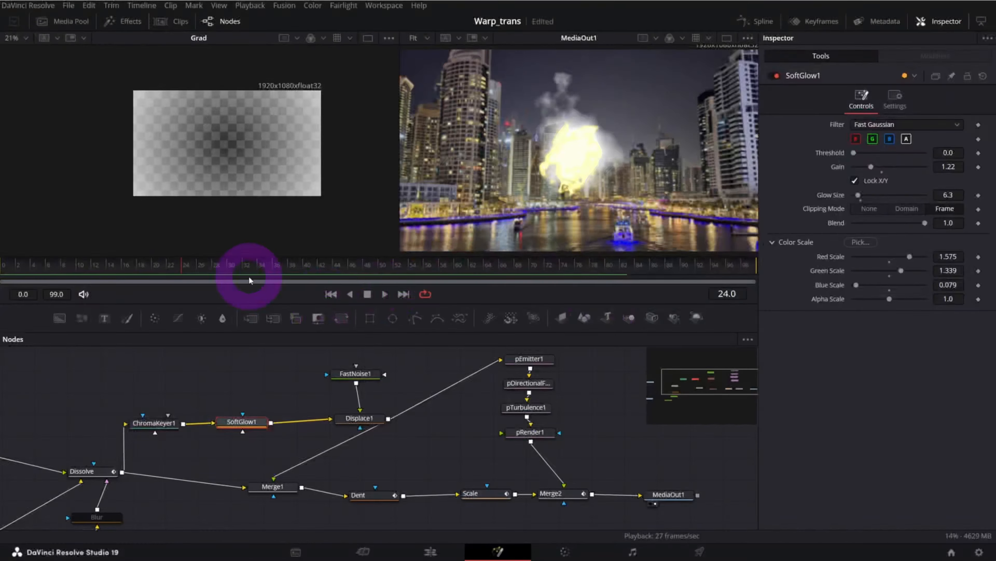
pyautogui.moveTo(262, 262); pyautogui.dragTo(299, 269)
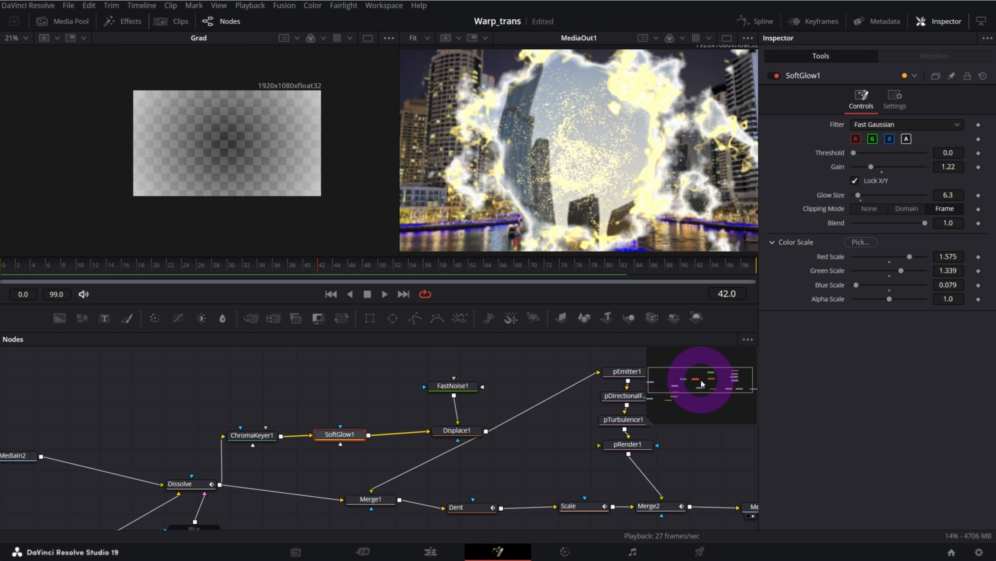
pyautogui.moveTo(697, 386); pyautogui.dragTo(716, 383)
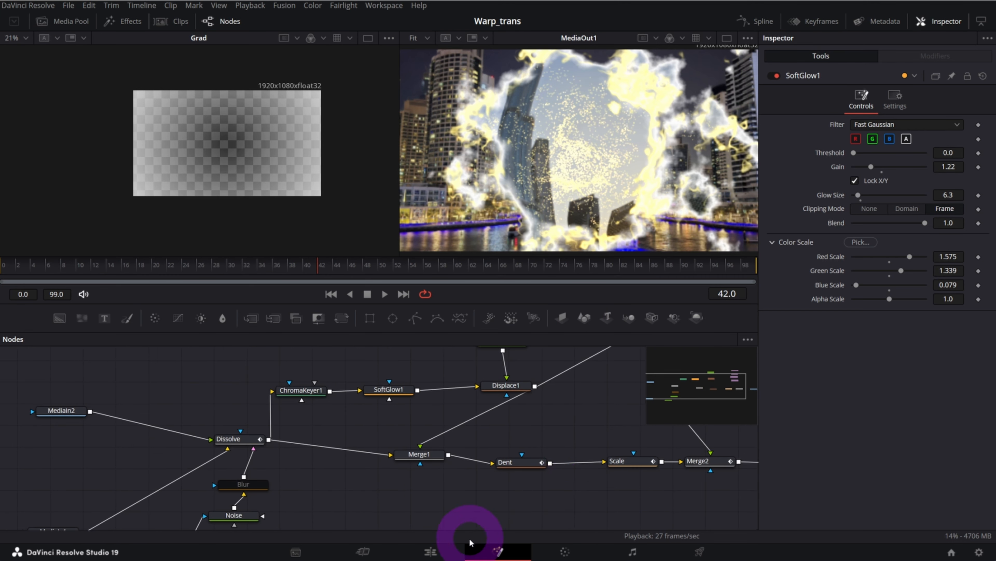
# On the Edit page, delete the transition between the second pair of clips, apply Drop Warp there again and preview it
pyautogui.click(452, 555)
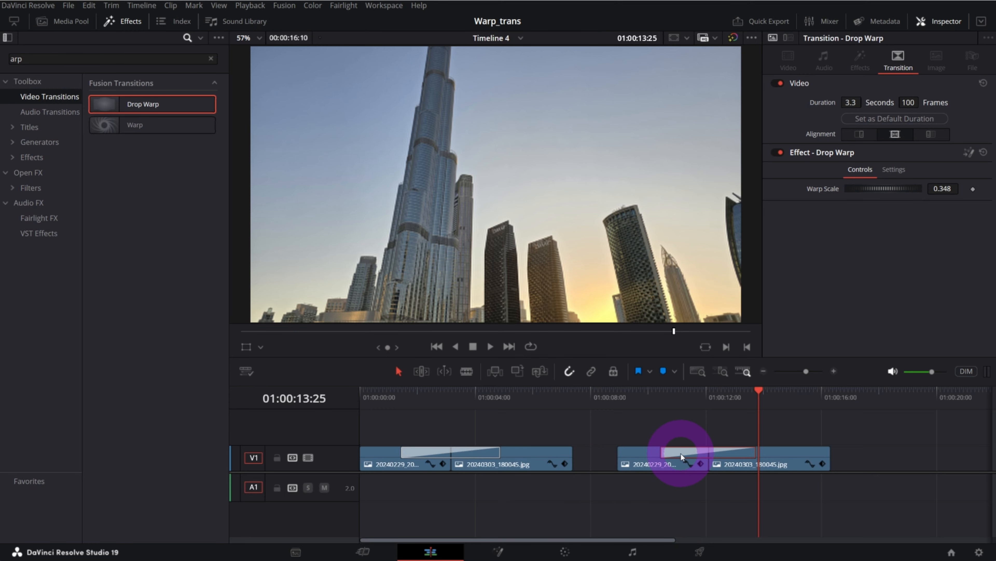
pyautogui.press('Delete')
pyautogui.click(780, 404)
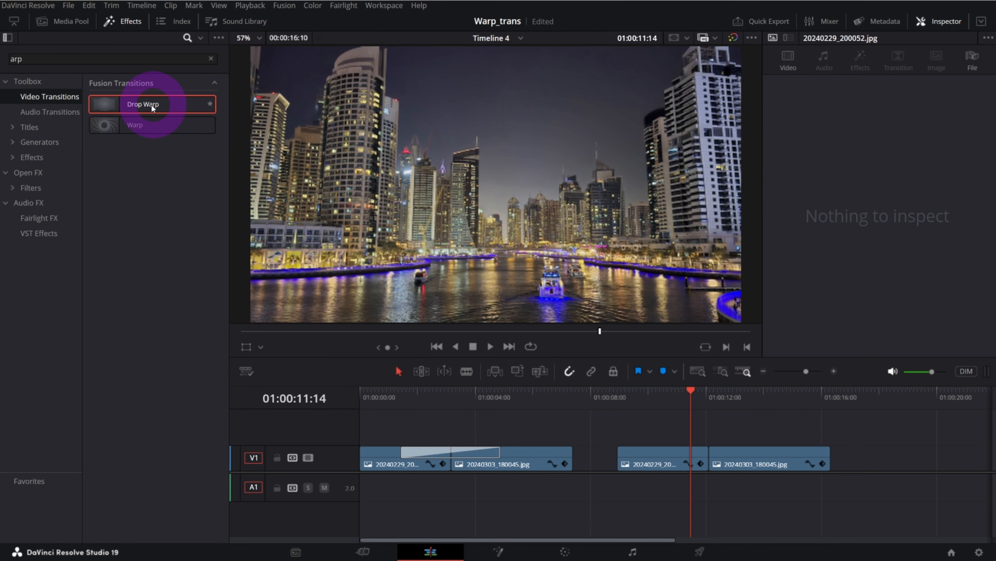
pyautogui.moveTo(119, 107); pyautogui.dragTo(756, 453)
pyautogui.moveTo(670, 405); pyautogui.dragTo(683, 404)
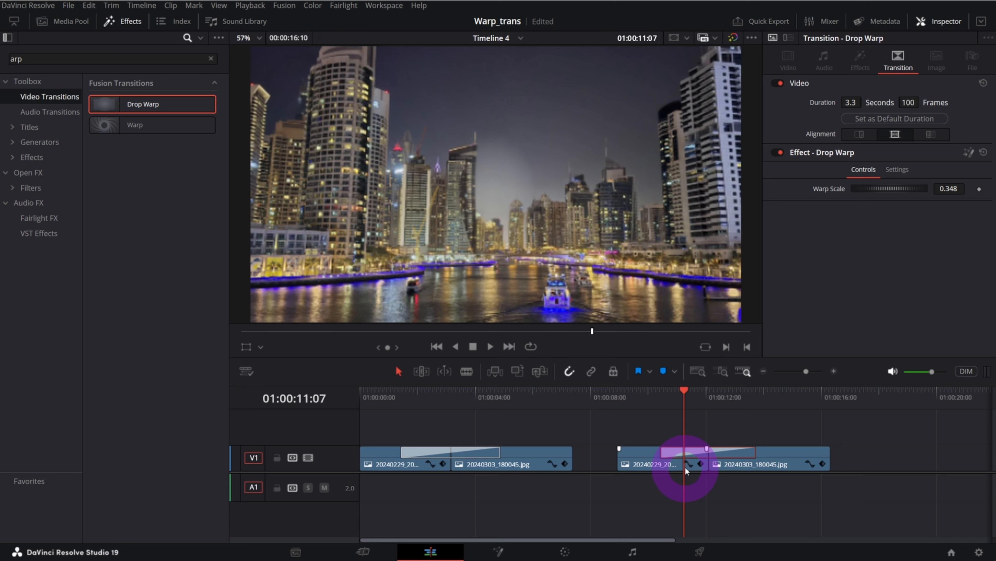
# Open the Drop Warp transition between the second pair of clips in Fusion and delete all of its nodes
pyautogui.rightClick(674, 451)
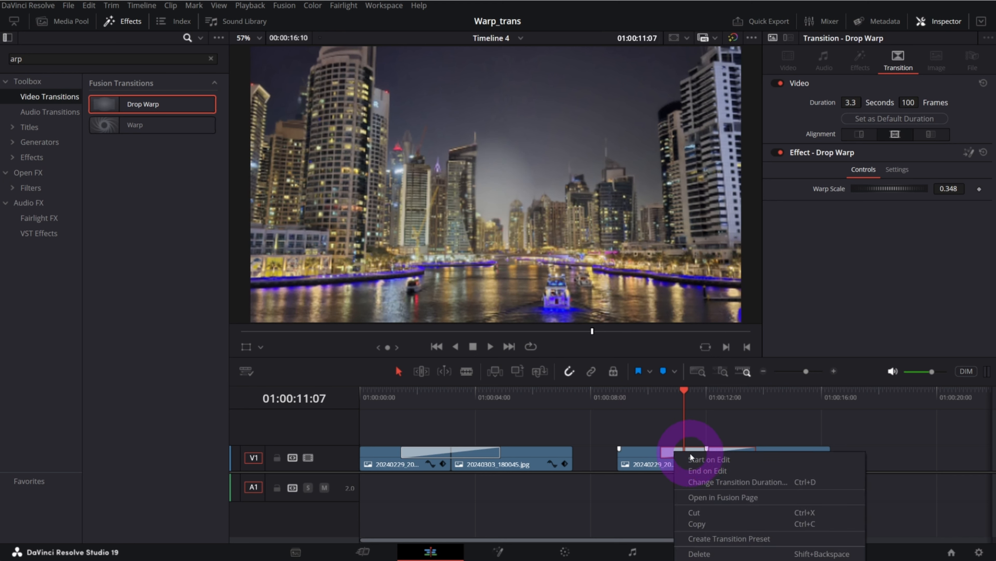
pyautogui.click(701, 497)
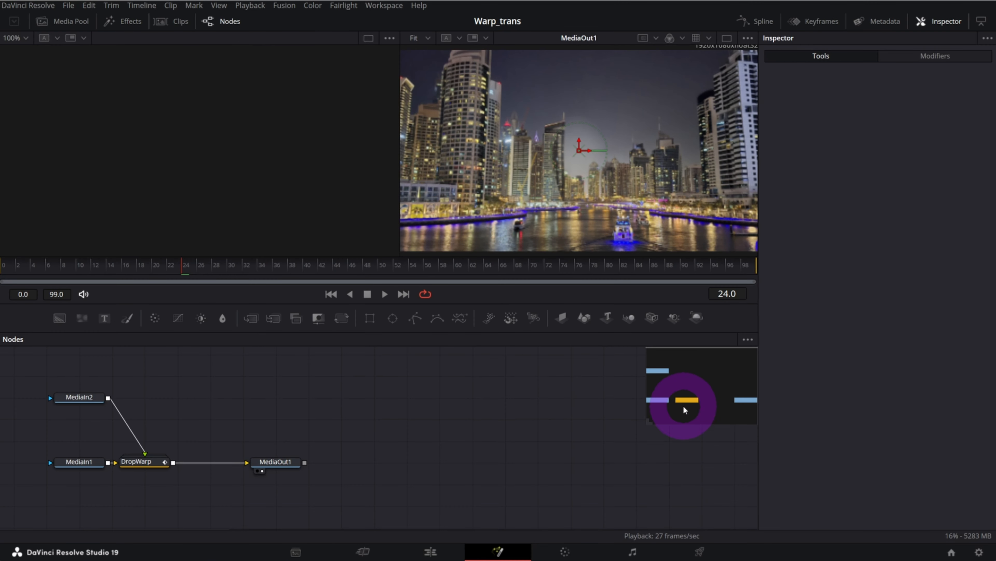
pyautogui.moveTo(684, 406); pyautogui.dragTo(700, 391)
pyautogui.moveTo(580, 513); pyautogui.dragTo(202, 389)
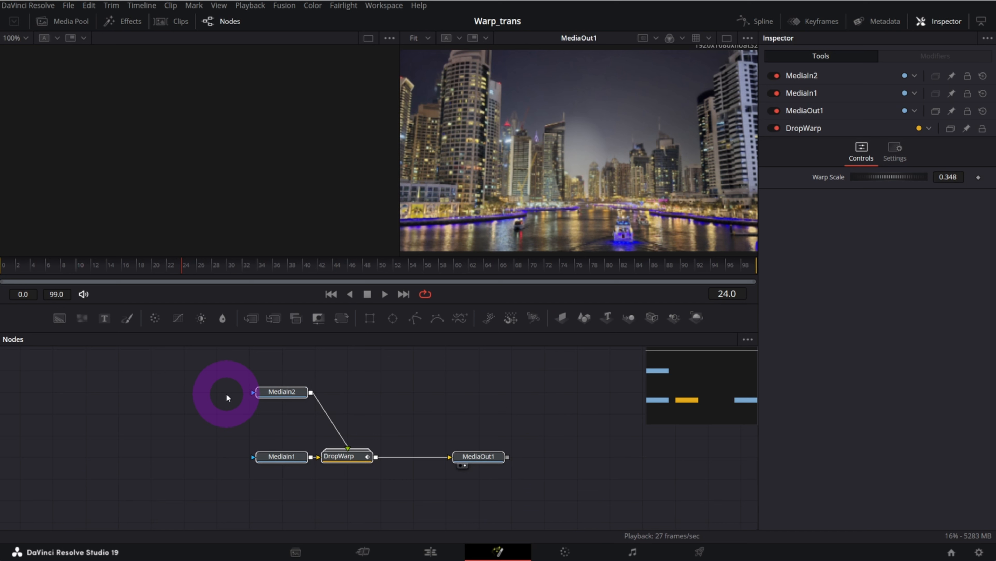
pyautogui.press('Delete')
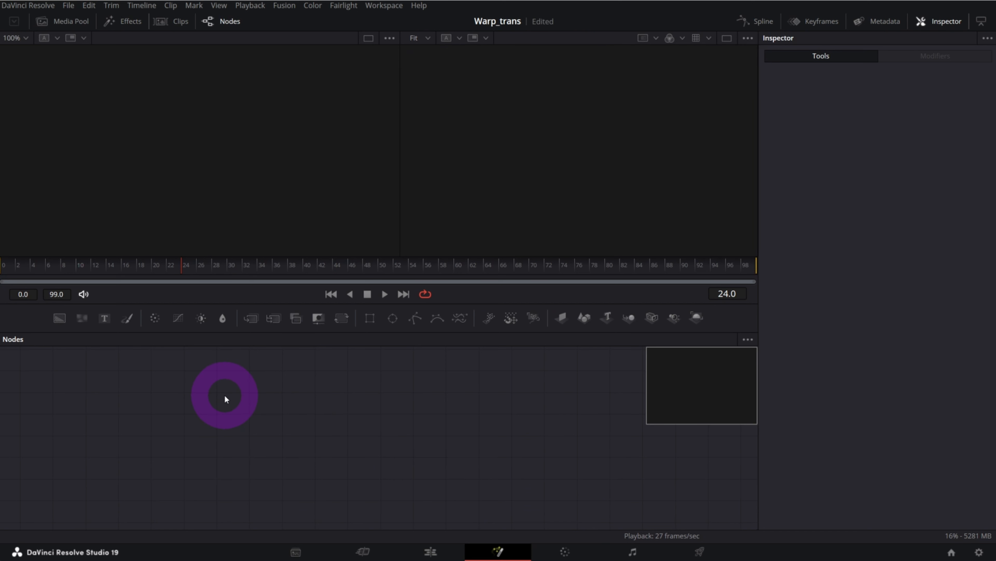
# Import the Fusion composition warp_trans_CYM.comp from the Transitions folder into the emptied node graph
pyautogui.click(69, 5)
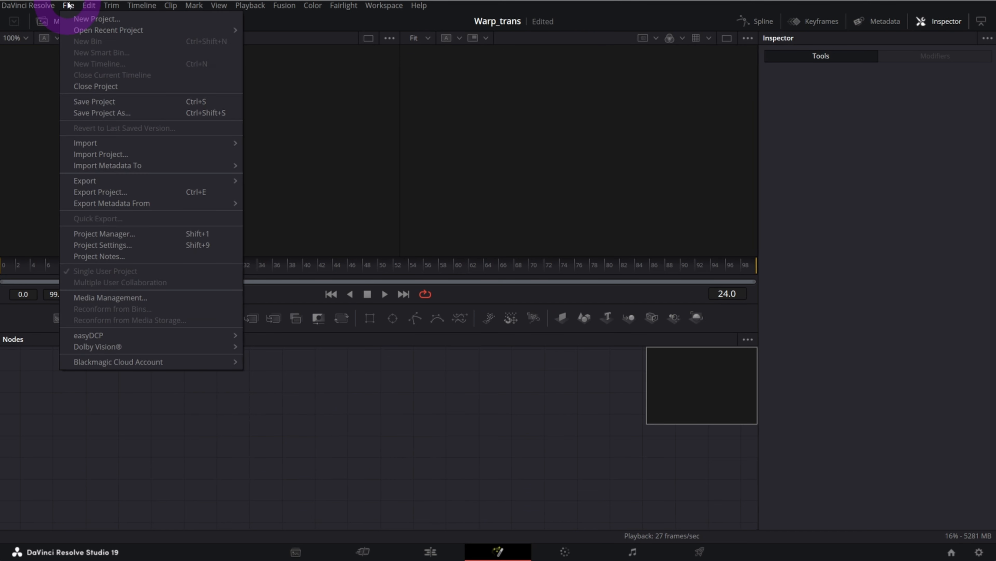
pyautogui.moveTo(93, 142)
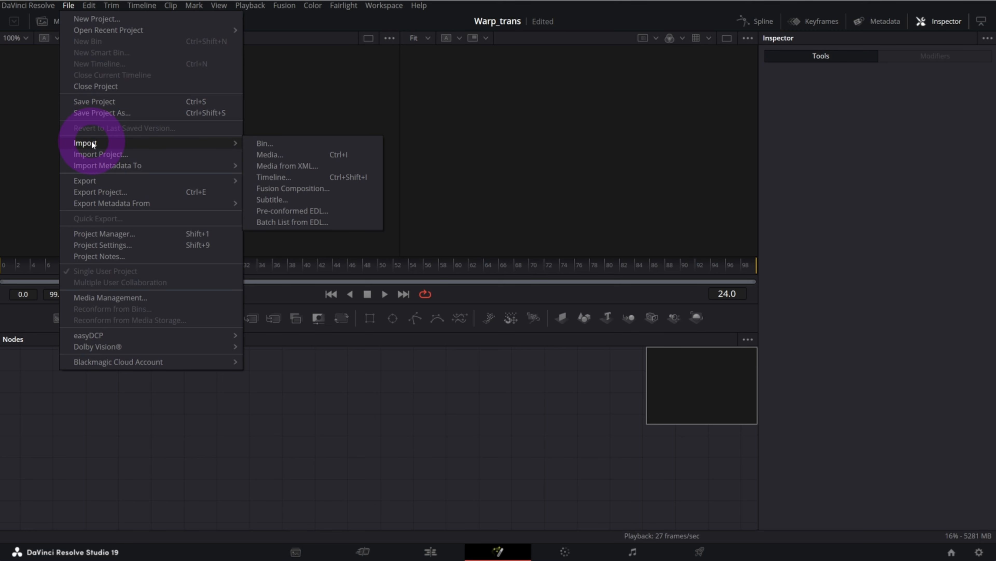
pyautogui.click(299, 188)
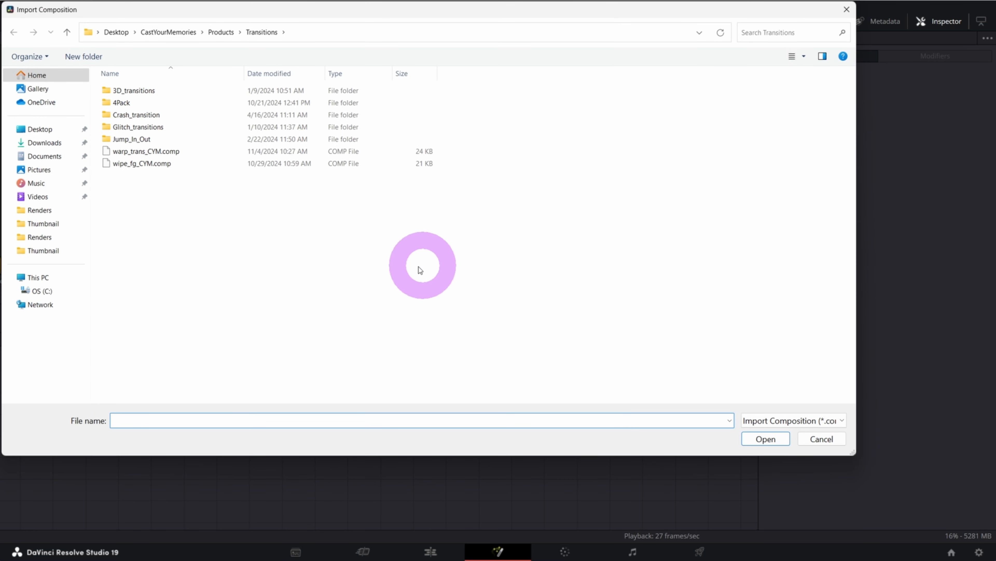
pyautogui.click(146, 151)
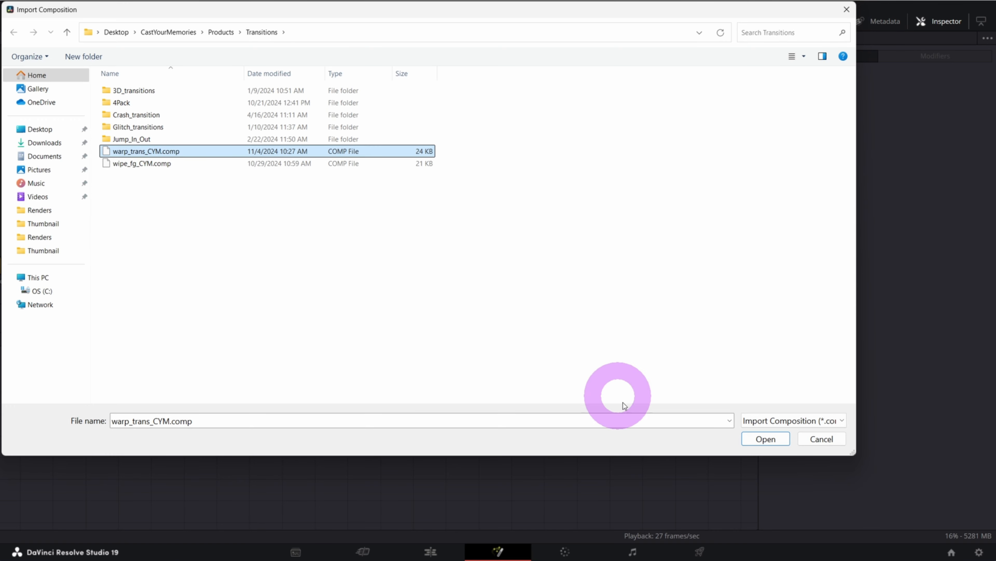
pyautogui.click(765, 438)
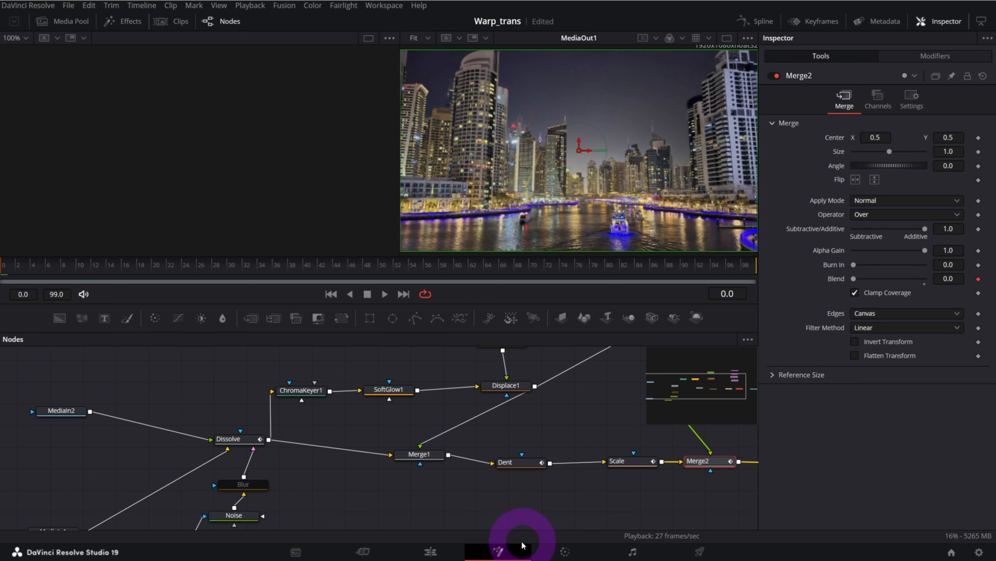
# Return to the Edit page and play back part of the transition between the second pair of clips
pyautogui.click(451, 550)
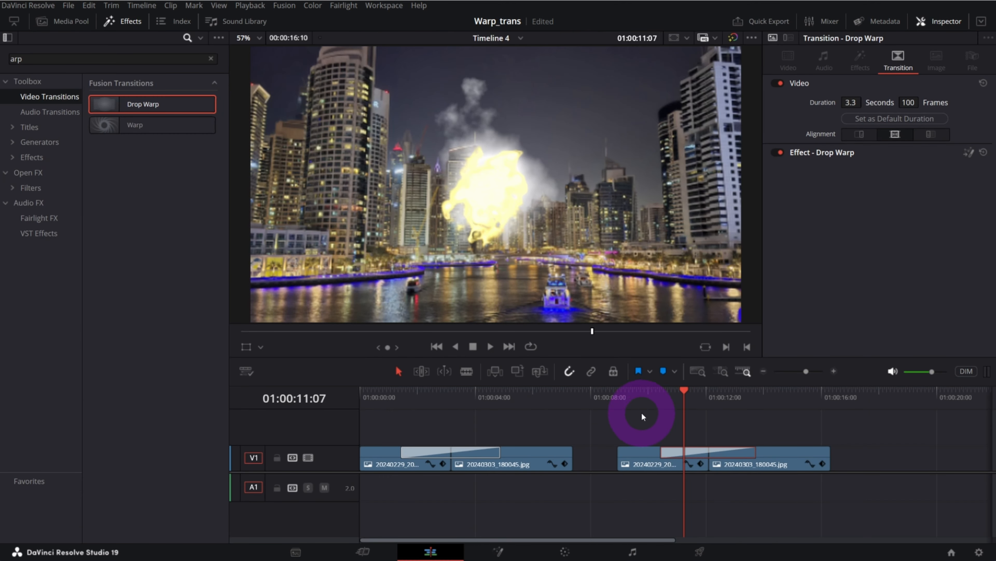
pyautogui.click(642, 416)
pyautogui.press('space')
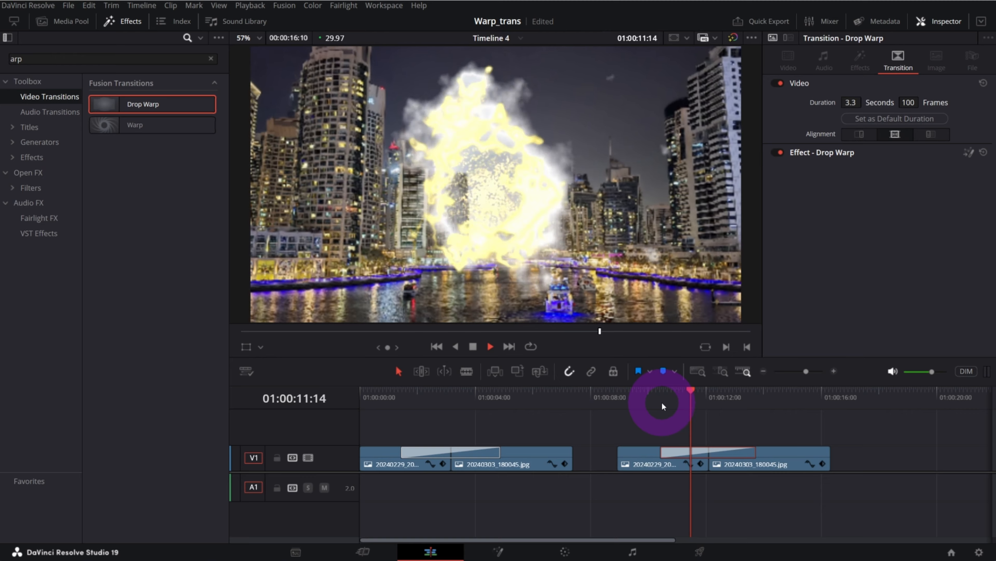
pyautogui.press('space')
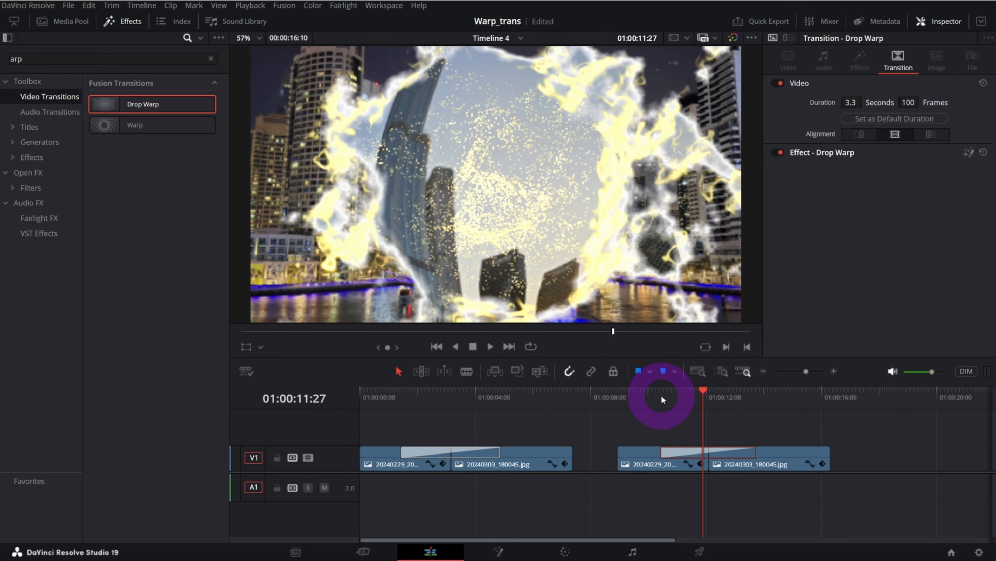